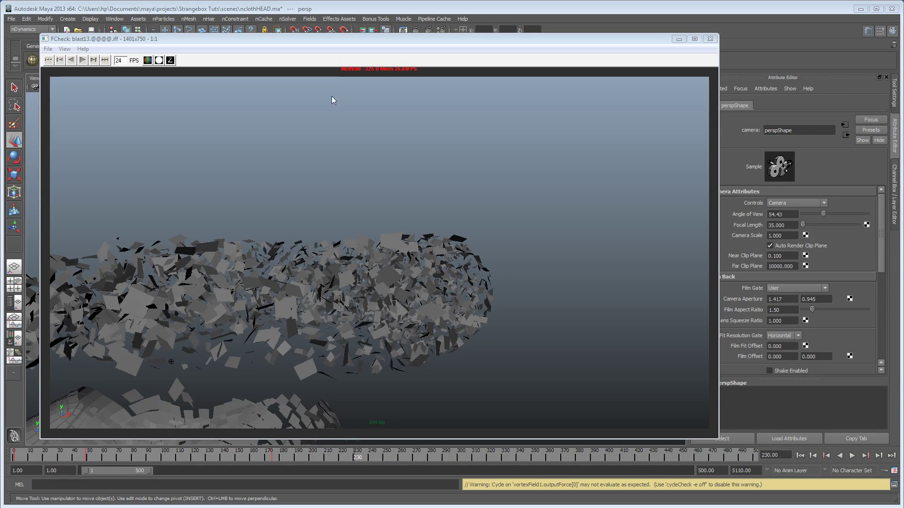
- Play the blast13 playblast backward in FCheck to watch the faces fly back into the head
{"action": "left_click", "coordinate": [71, 59]}
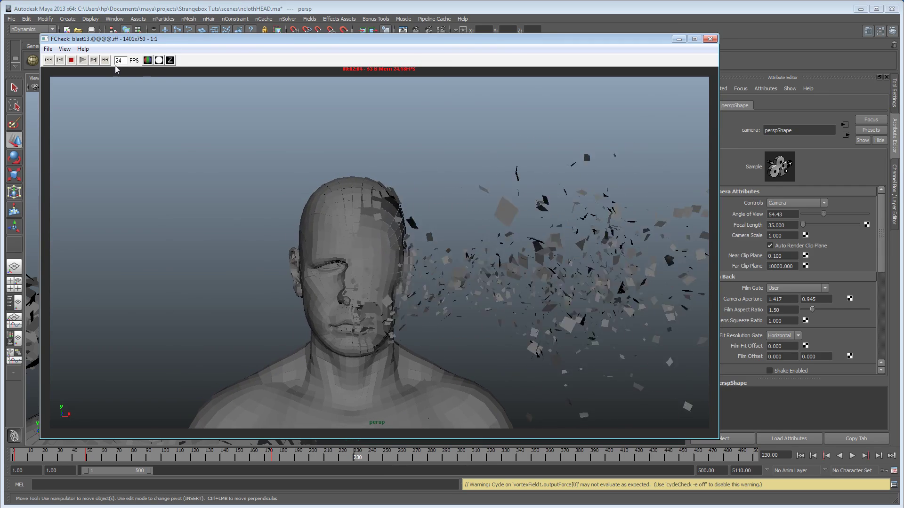
- Stop the playback, close FCheck and return to frame 1
{"action": "left_click", "coordinate": [71, 59]}
{"action": "left_click", "coordinate": [709, 39]}
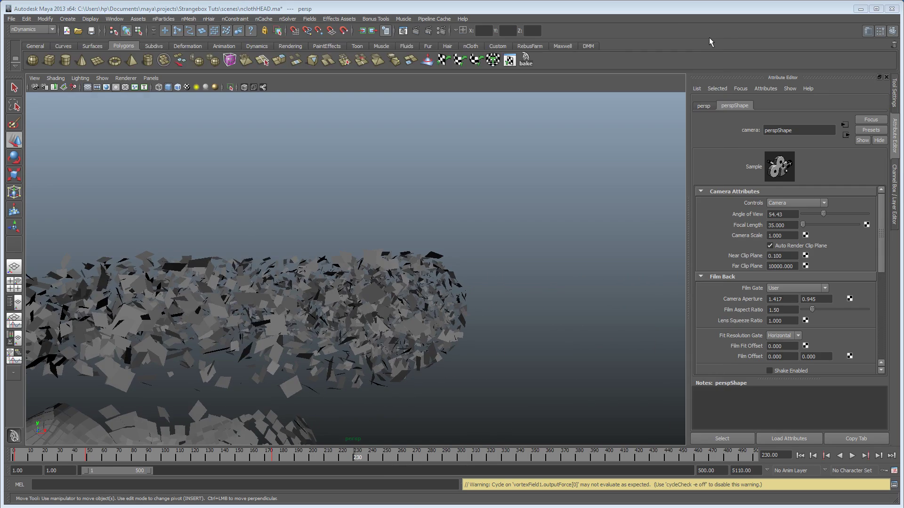
{"action": "left_click", "coordinate": [799, 455]}
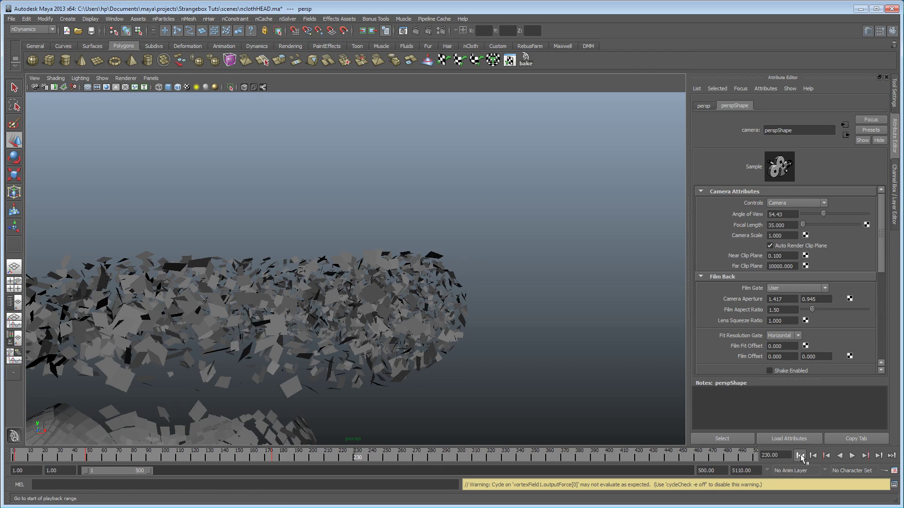
- Delete nucleus1, nCloth1, vortexField1 and the polySurface3840 cloth output mesh in the Outliner
{"action": "left_click", "coordinate": [346, 241]}
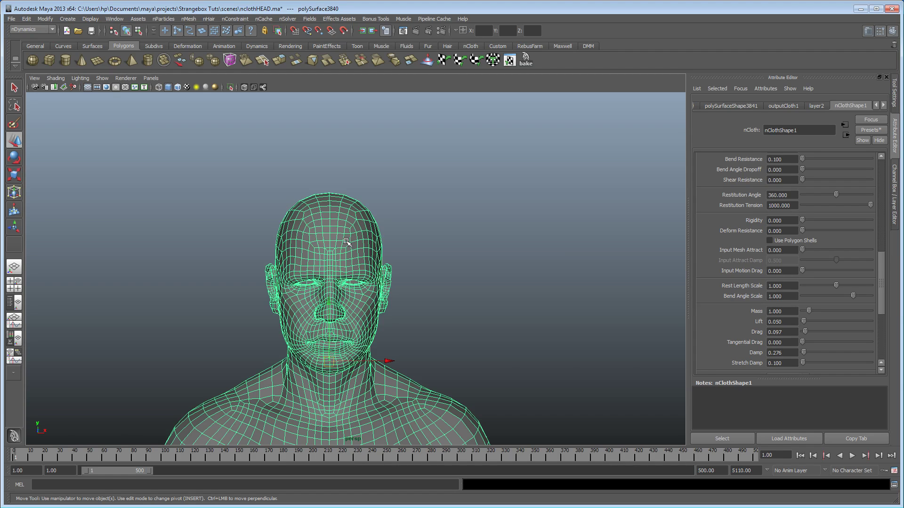
{"action": "left_click_drag", "start_coordinate": [324, 182], "coordinate": [512, 122]}
{"action": "left_click_drag", "start_coordinate": [478, 229], "coordinate": [479, 210]}
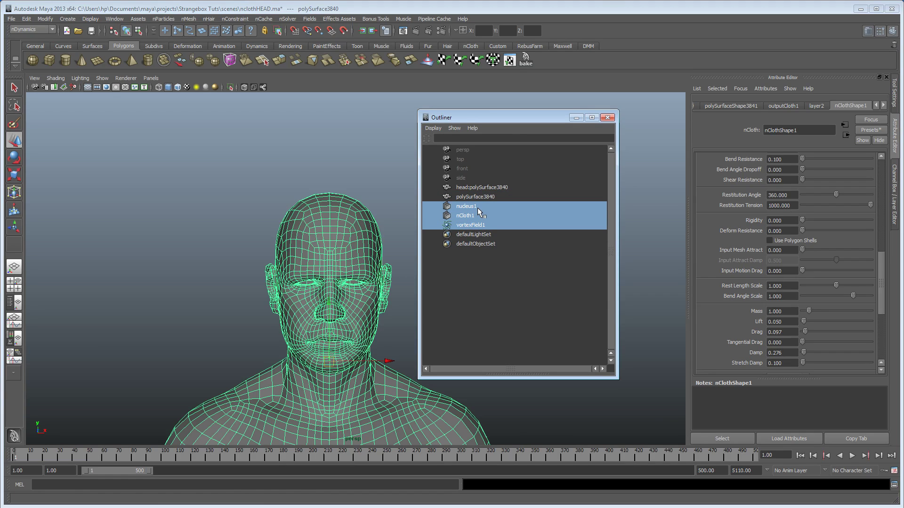
{"action": "key", "text": "Delete"}
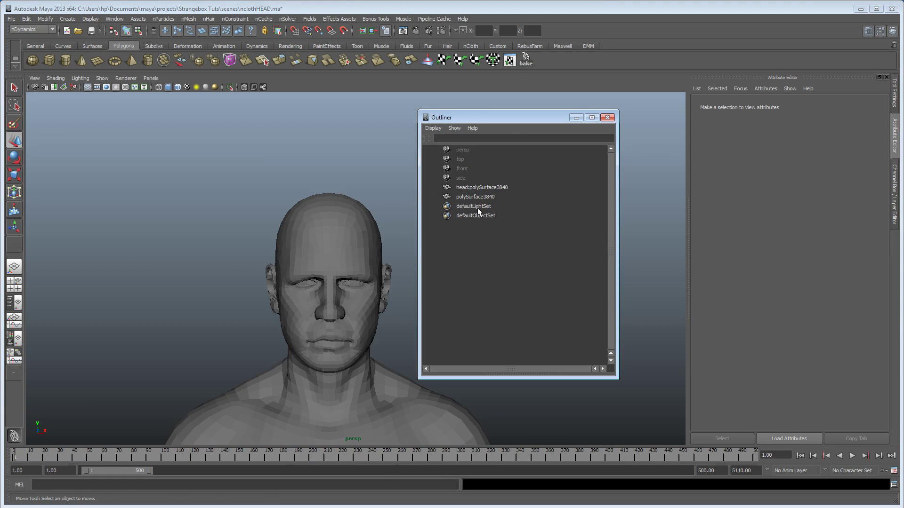
{"action": "left_click", "coordinate": [479, 197]}
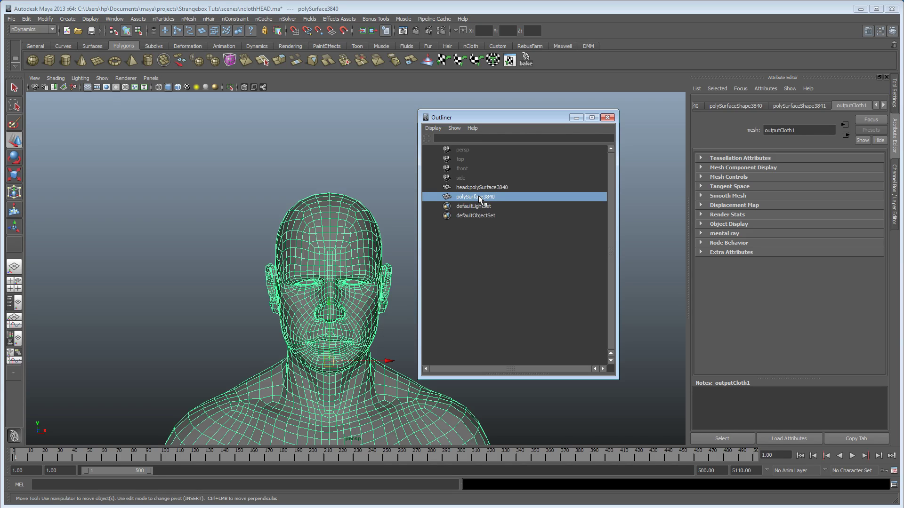
{"action": "key", "text": "Delete"}
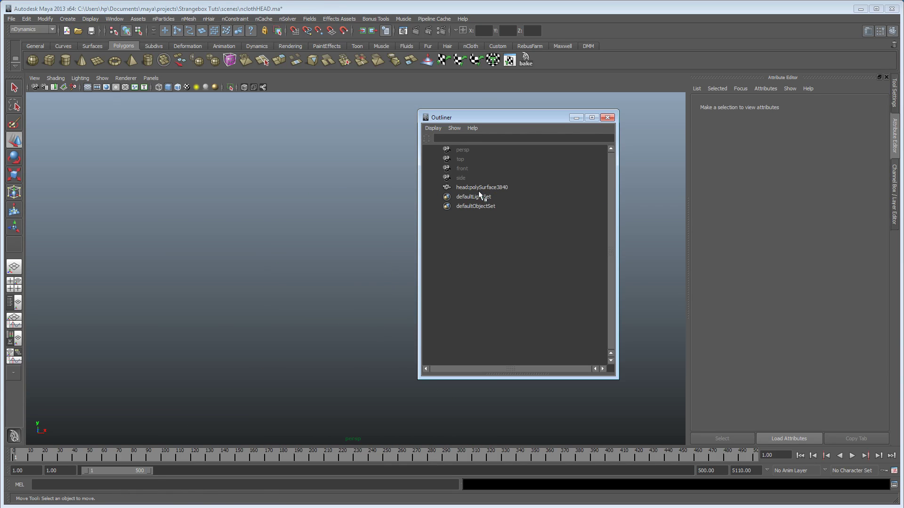
- Select head:polySurface3840 and make layer1 visible to reveal the original head
{"action": "left_click", "coordinate": [478, 188]}
{"action": "left_click", "coordinate": [894, 195]}
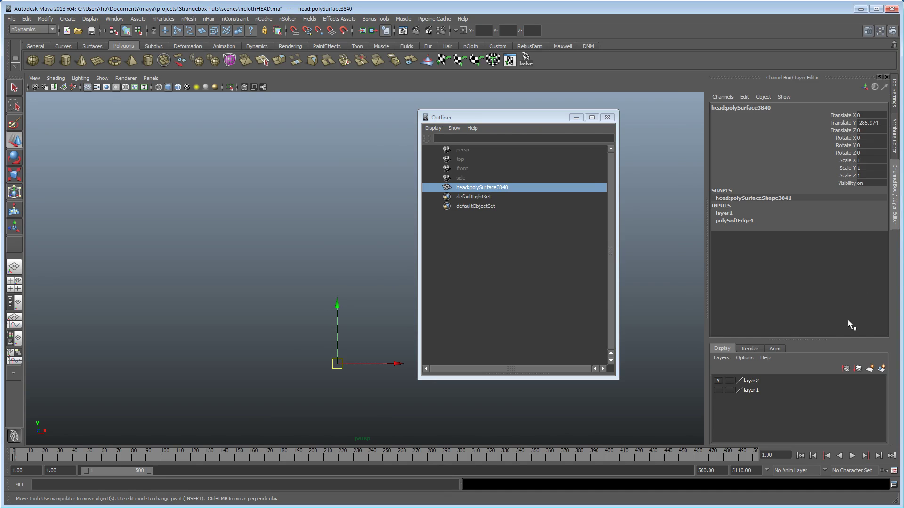
{"action": "left_click", "coordinate": [719, 389]}
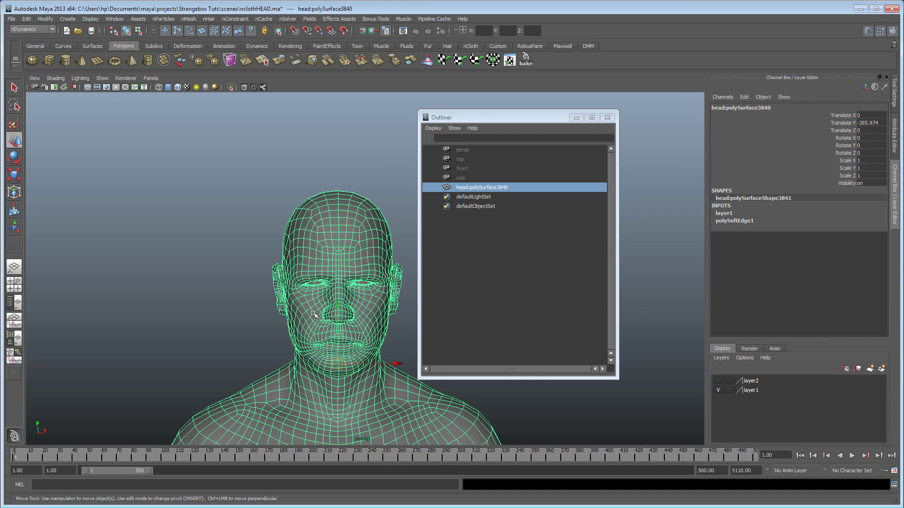
- Frame the head from the front and switch to the Polygons menu set
{"action": "left_click_drag", "start_coordinate": [479, 115], "coordinate": [526, 105]}
{"action": "scroll", "coordinate": [330, 237], "scroll_direction": "up", "scroll_amount": 5}
{"action": "left_click_drag", "start_coordinate": [329, 236], "coordinate": [246, 262], "text": "alt"}
{"action": "right_click_drag", "start_coordinate": [247, 262], "coordinate": [221, 292], "text": "alt"}
{"action": "middle_click_drag", "start_coordinate": [221, 292], "coordinate": [305, 274], "text": "alt"}
{"action": "left_click_drag", "start_coordinate": [305, 274], "coordinate": [259, 272], "text": "alt"}
{"action": "right_click_drag", "start_coordinate": [259, 272], "coordinate": [335, 229], "text": "alt"}
{"action": "middle_click_drag", "start_coordinate": [335, 228], "coordinate": [338, 302], "text": "alt"}
{"action": "mouse_move", "coordinate": [337, 301]}
{"action": "left_mouse_down", "text": "alt"}
{"action": "mouse_move", "coordinate": [302, 288]}
{"action": "mouse_move", "coordinate": [352, 308]}
{"action": "left_mouse_up", "text": "alt"}
{"action": "left_click", "coordinate": [46, 30]}
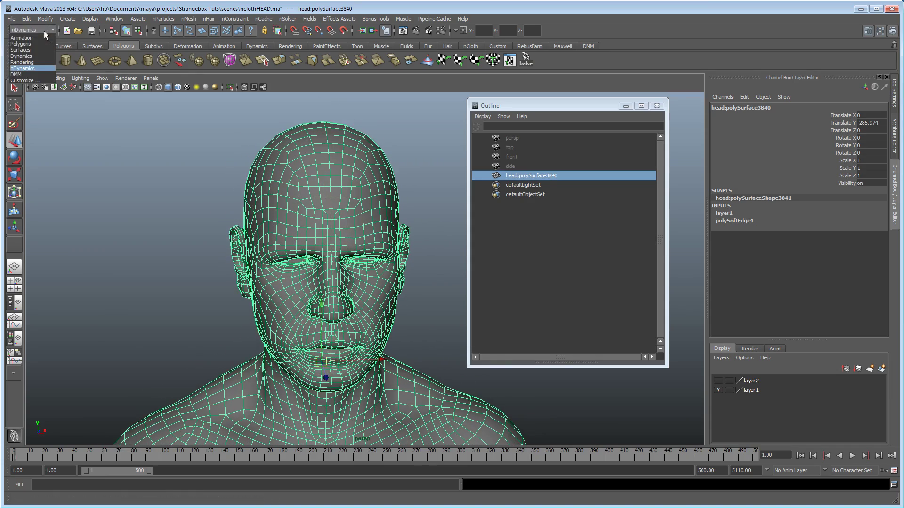
{"action": "left_click", "coordinate": [31, 45]}
- Select every head vertex and apply Edit Mesh > Detach Component
{"action": "left_click_drag", "start_coordinate": [296, 186], "coordinate": [325, 188], "text": "alt"}
{"action": "right_click_drag", "start_coordinate": [291, 186], "coordinate": [135, 193]}
{"action": "left_click_drag", "start_coordinate": [137, 143], "coordinate": [569, 453]}
{"action": "right_click_drag", "start_coordinate": [325, 235], "coordinate": [534, 246], "text": "alt"}
{"action": "left_click", "coordinate": [202, 19]}
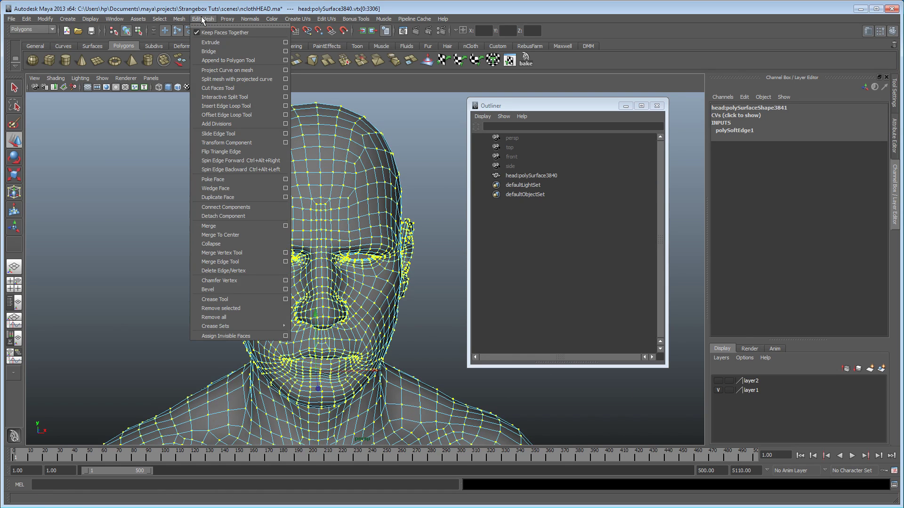
{"action": "left_click", "coordinate": [228, 216]}
- In face mode, pull a single forehead face out to test it is detached, then undo
{"action": "left_click_drag", "start_coordinate": [227, 217], "coordinate": [256, 221], "text": "alt"}
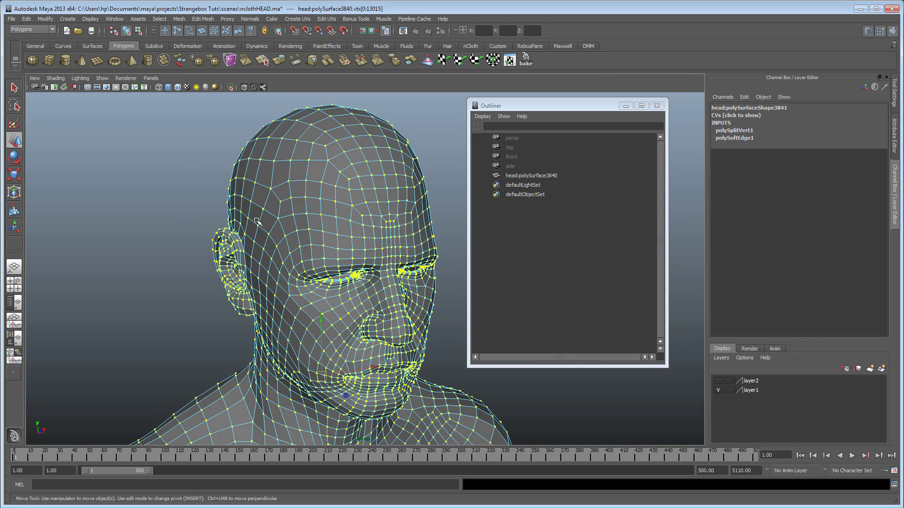
{"action": "left_click", "coordinate": [144, 173]}
{"action": "left_click_drag", "start_coordinate": [271, 272], "coordinate": [171, 261], "text": "alt"}
{"action": "left_click_drag", "start_coordinate": [284, 258], "coordinate": [367, 299], "text": "alt"}
{"action": "left_click", "coordinate": [316, 278]}
{"action": "right_click_drag", "start_coordinate": [367, 298], "coordinate": [405, 282], "text": "alt"}
{"action": "middle_click_drag", "start_coordinate": [400, 278], "coordinate": [329, 328], "text": "alt"}
{"action": "right_click_drag", "start_coordinate": [325, 227], "coordinate": [325, 248]}
{"action": "middle_click_drag", "start_coordinate": [294, 243], "coordinate": [272, 267], "text": "alt"}
{"action": "right_click_drag", "start_coordinate": [272, 267], "coordinate": [311, 235], "text": "alt"}
{"action": "middle_click_drag", "start_coordinate": [311, 235], "coordinate": [348, 261], "text": "alt"}
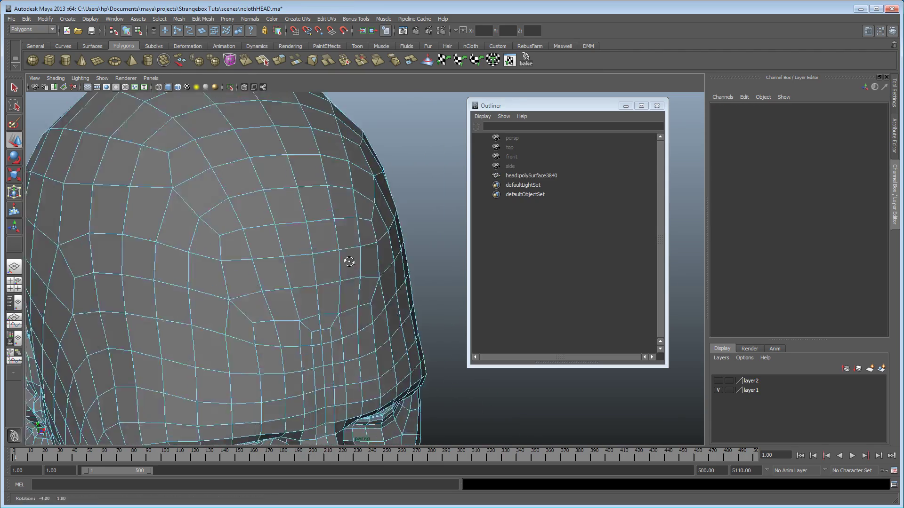
{"action": "left_click", "coordinate": [335, 236]}
{"action": "left_click_drag", "start_coordinate": [344, 254], "coordinate": [413, 264], "text": "alt"}
{"action": "key", "text": "ctrl+z"}
- Slide three forehead faces sideways to confirm they separate, undoing the move
{"action": "left_click", "coordinate": [293, 200]}
{"action": "left_click", "coordinate": [309, 148], "text": "shift"}
{"action": "left_click", "coordinate": [329, 161], "text": "shift"}
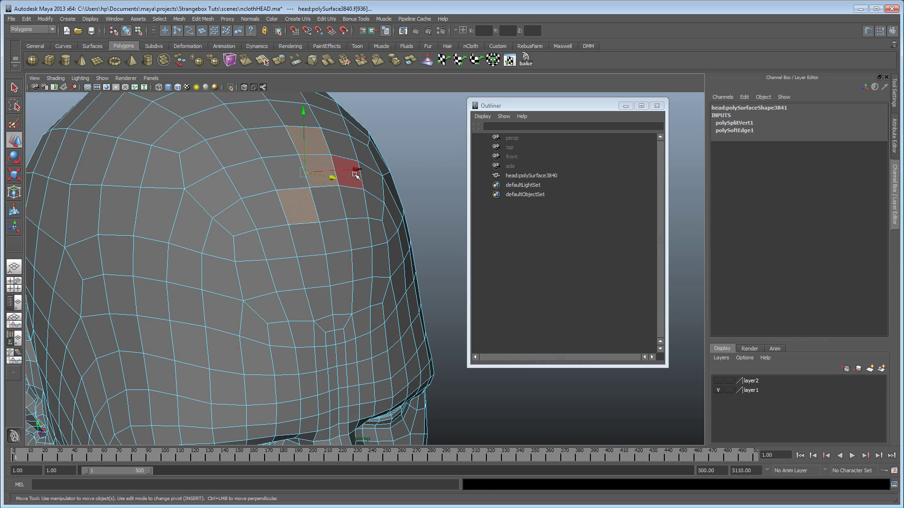
{"action": "left_click_drag", "start_coordinate": [356, 172], "coordinate": [440, 173]}
{"action": "key", "text": "ctrl+z"}
{"action": "left_click_drag", "start_coordinate": [264, 278], "coordinate": [202, 282], "text": "alt"}
- Return to object selection and reframe the whole head frontally
{"action": "right_click_drag", "start_coordinate": [221, 268], "coordinate": [139, 299], "text": "alt"}
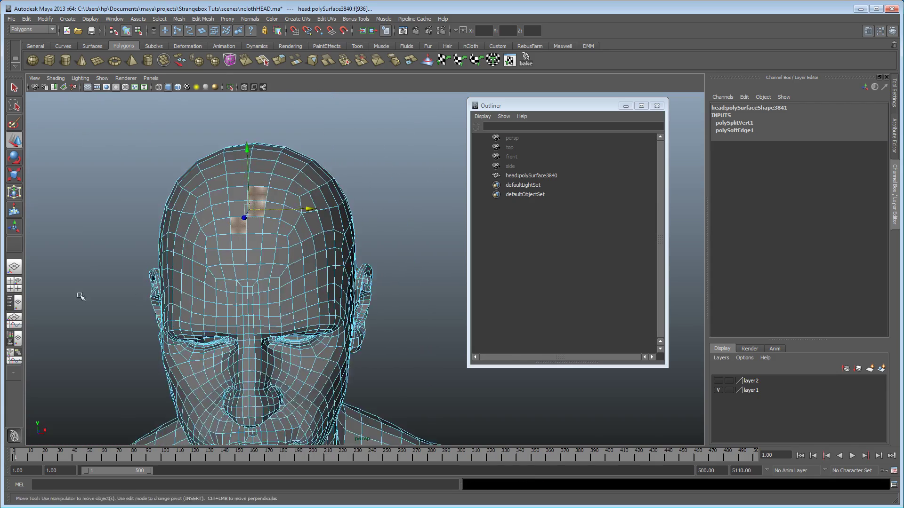
{"action": "left_click_drag", "start_coordinate": [278, 278], "coordinate": [305, 269], "text": "alt"}
{"action": "right_click_drag", "start_coordinate": [303, 270], "coordinate": [326, 253]}
{"action": "left_click", "coordinate": [326, 254]}
{"action": "left_click_drag", "start_coordinate": [253, 323], "coordinate": [313, 341], "text": "alt"}
{"action": "middle_click_drag", "start_coordinate": [313, 341], "coordinate": [253, 251], "text": "alt"}
{"action": "right_click_drag", "start_coordinate": [253, 252], "coordinate": [336, 264], "text": "alt"}
{"action": "left_click_drag", "start_coordinate": [335, 265], "coordinate": [229, 283], "text": "alt"}
{"action": "middle_click_drag", "start_coordinate": [220, 269], "coordinate": [250, 324], "text": "alt"}
{"action": "right_click_drag", "start_coordinate": [250, 324], "coordinate": [229, 321], "text": "alt"}
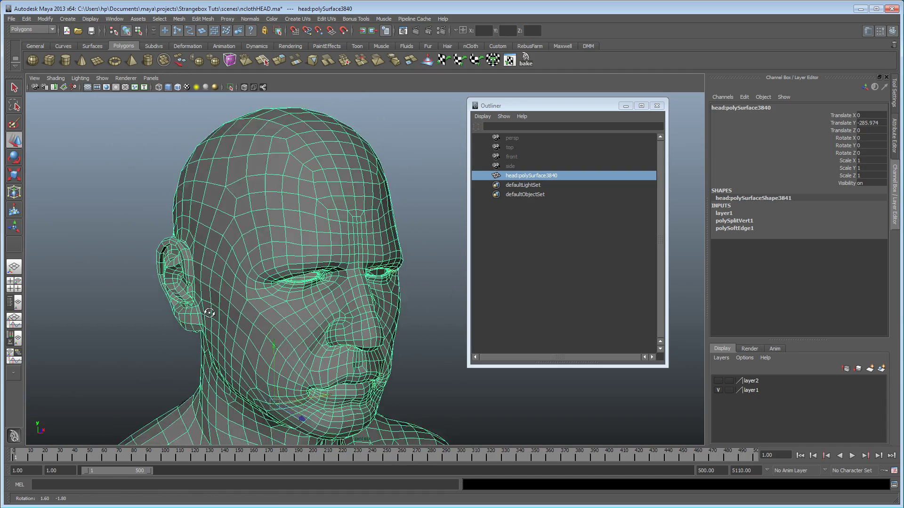
{"action": "left_click_drag", "start_coordinate": [229, 322], "coordinate": [174, 312], "text": "alt"}
{"action": "right_click_drag", "start_coordinate": [240, 213], "coordinate": [221, 209], "text": "alt"}
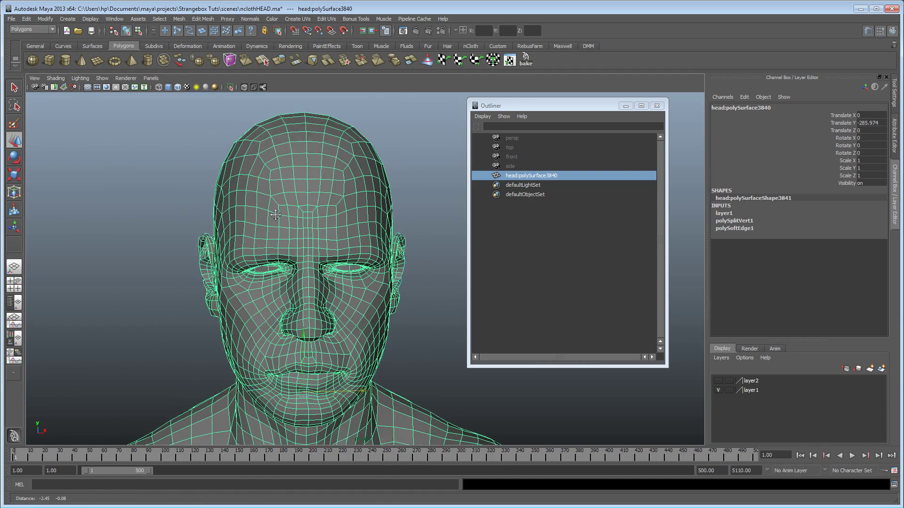
{"action": "middle_click_drag", "start_coordinate": [221, 209], "coordinate": [248, 227], "text": "alt"}
{"action": "left_click_drag", "start_coordinate": [248, 227], "coordinate": [257, 226], "text": "alt"}
- Switch to the nDynamics menu set and turn the split head into an nCloth object
{"action": "left_click", "coordinate": [39, 30]}
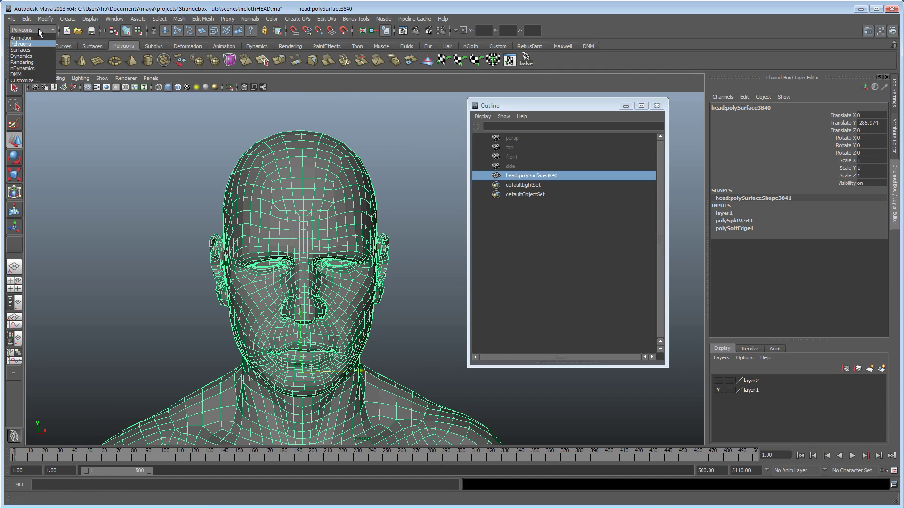
{"action": "left_click", "coordinate": [23, 68]}
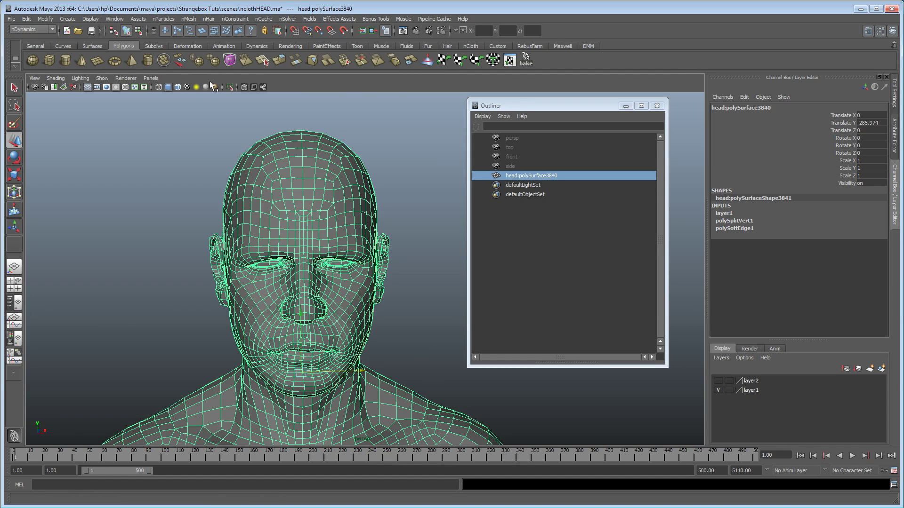
{"action": "left_click", "coordinate": [189, 19]}
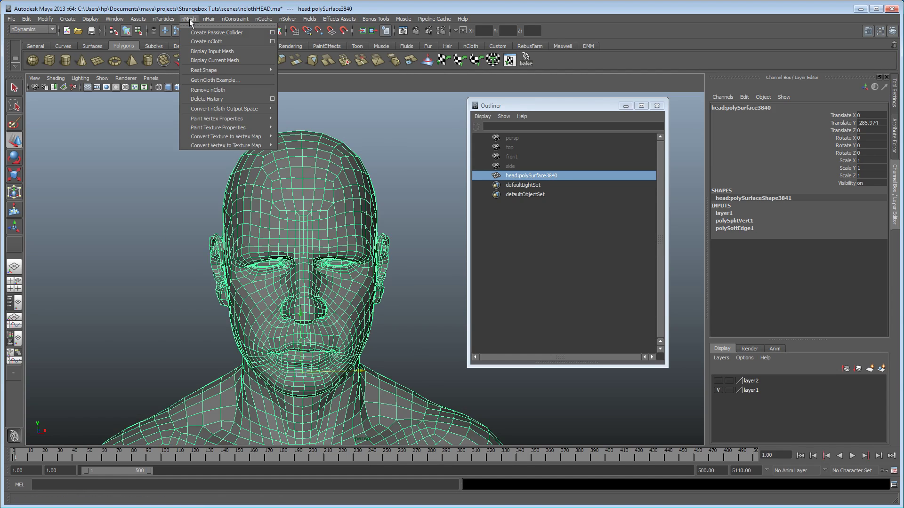
{"action": "left_click", "coordinate": [221, 42]}
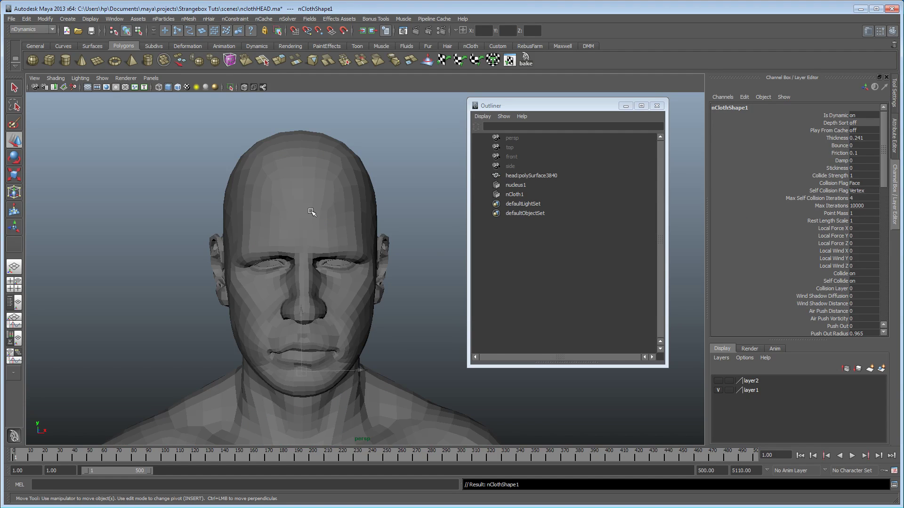
{"action": "middle_click_drag", "start_coordinate": [281, 222], "coordinate": [284, 219]}
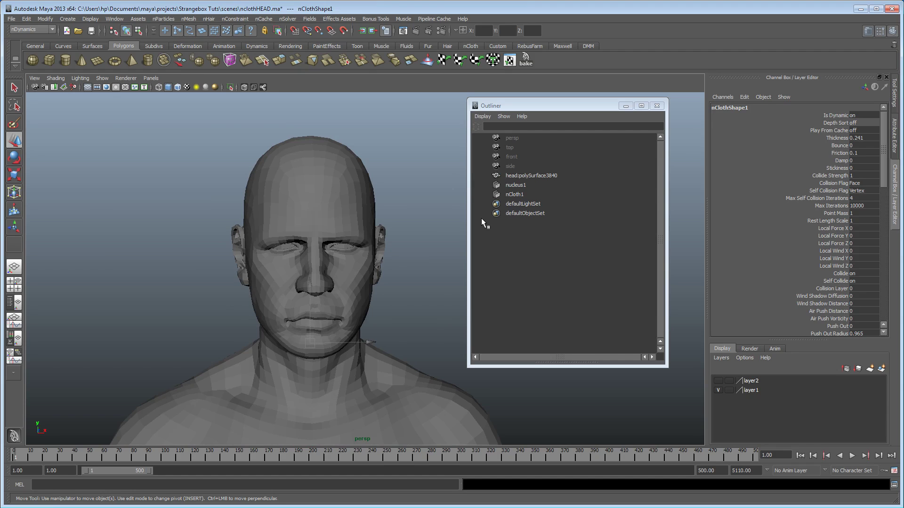
- Set the new nucleus1 Gravity to 0 in its Attribute Editor
{"action": "left_click", "coordinate": [523, 186]}
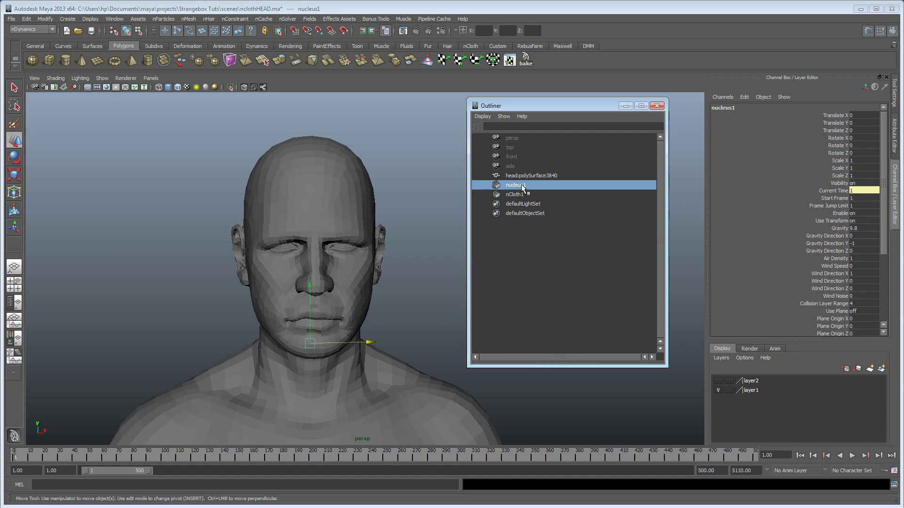
{"action": "key", "text": "ctrl+a"}
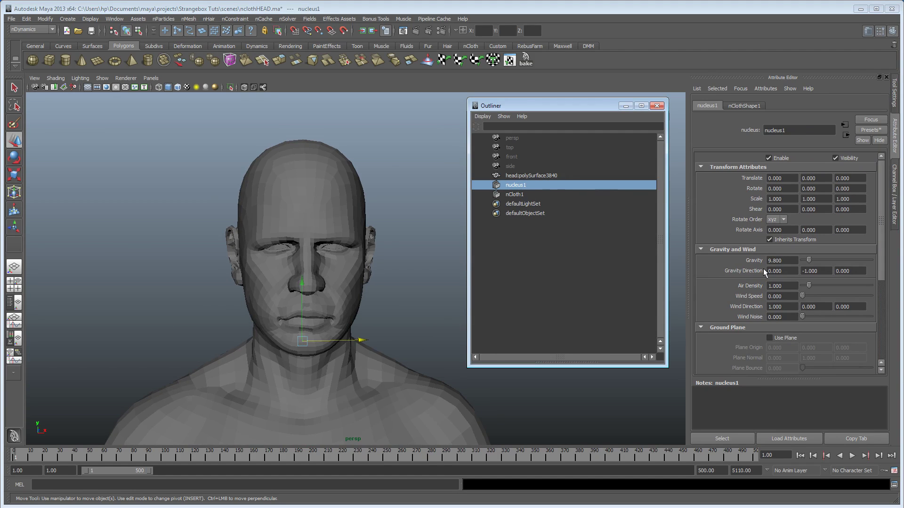
{"action": "left_click_drag", "start_coordinate": [808, 260], "coordinate": [796, 260]}
{"action": "left_click_drag", "start_coordinate": [389, 258], "coordinate": [380, 254], "text": "alt"}
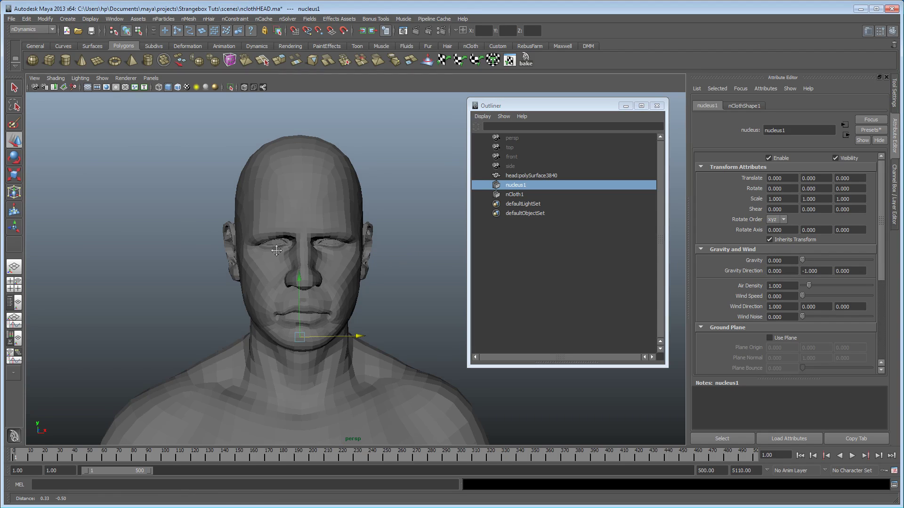
{"action": "right_click_drag", "start_coordinate": [286, 252], "coordinate": [311, 250], "text": "alt"}
- Test the simulation from frame 1, stop it, and select the persp camera
{"action": "left_click", "coordinate": [802, 457]}
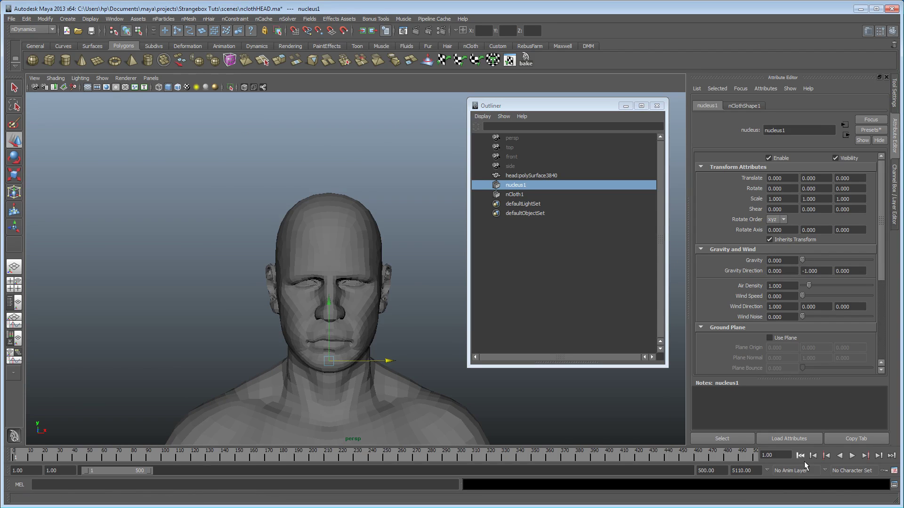
{"action": "left_click", "coordinate": [851, 456]}
{"action": "left_click", "coordinate": [852, 456]}
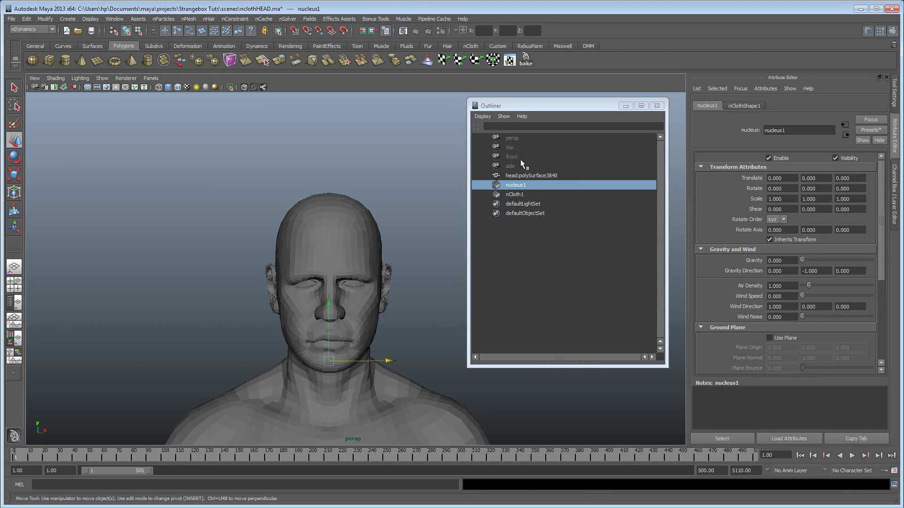
{"action": "left_click", "coordinate": [512, 139]}
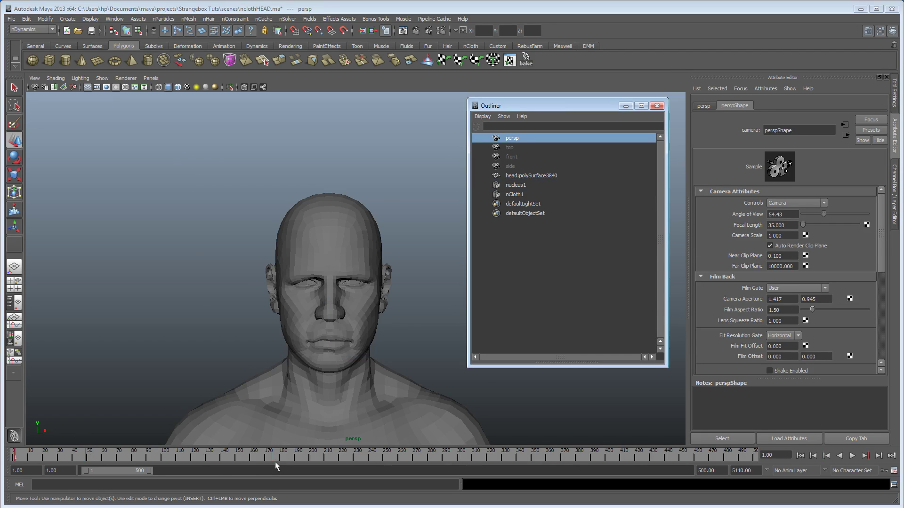
- Delete all keys on frames 1 to 181 from the time slider
{"action": "left_click_drag", "start_coordinate": [277, 463], "coordinate": [14, 456], "text": "shift"}
{"action": "right_click", "coordinate": [110, 454]}
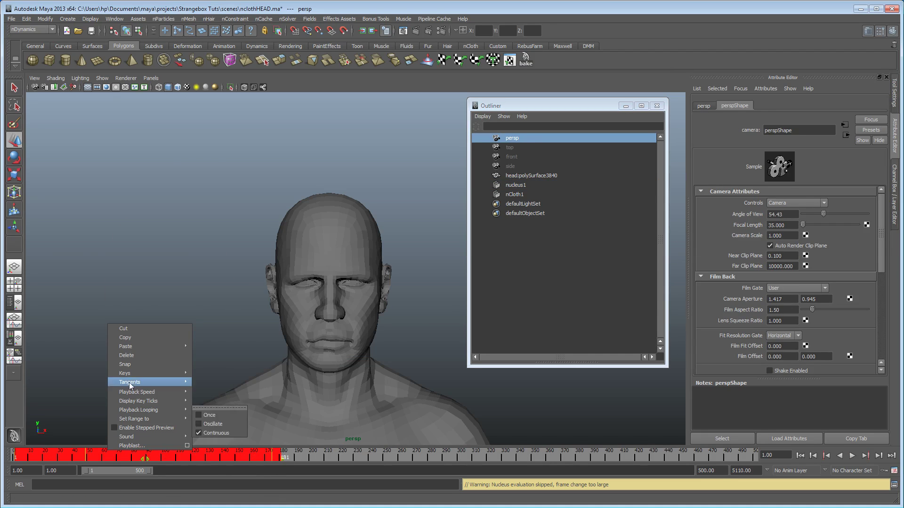
{"action": "left_click", "coordinate": [125, 355]}
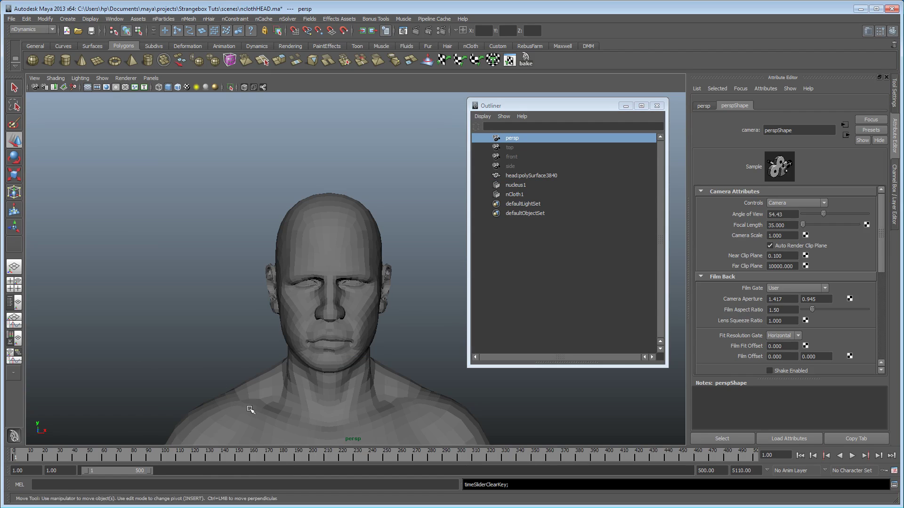
- Reframe the view and select the head mesh, moving the Outliner aside
{"action": "middle_click_drag", "start_coordinate": [248, 407], "coordinate": [228, 363], "text": "alt"}
{"action": "right_click_drag", "start_coordinate": [228, 362], "coordinate": [336, 378], "text": "alt"}
{"action": "left_click_drag", "start_coordinate": [337, 378], "coordinate": [283, 389], "text": "alt"}
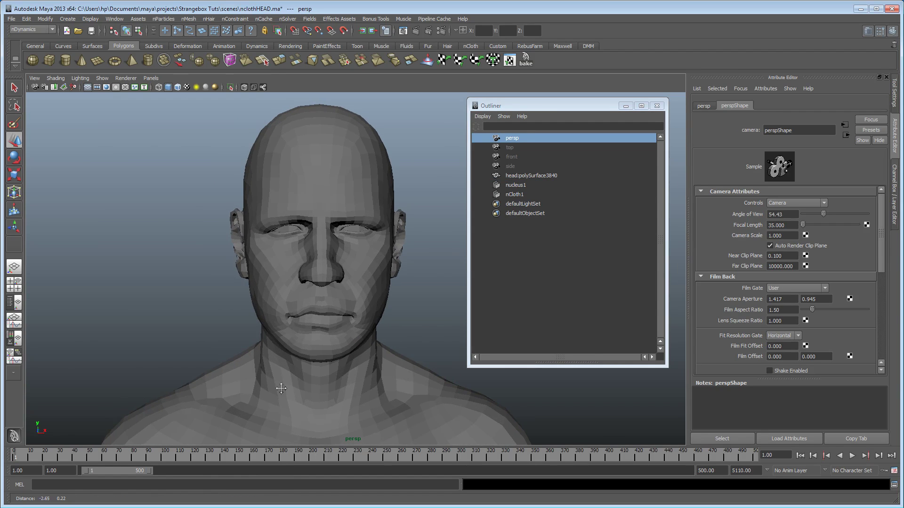
{"action": "left_click", "coordinate": [314, 326]}
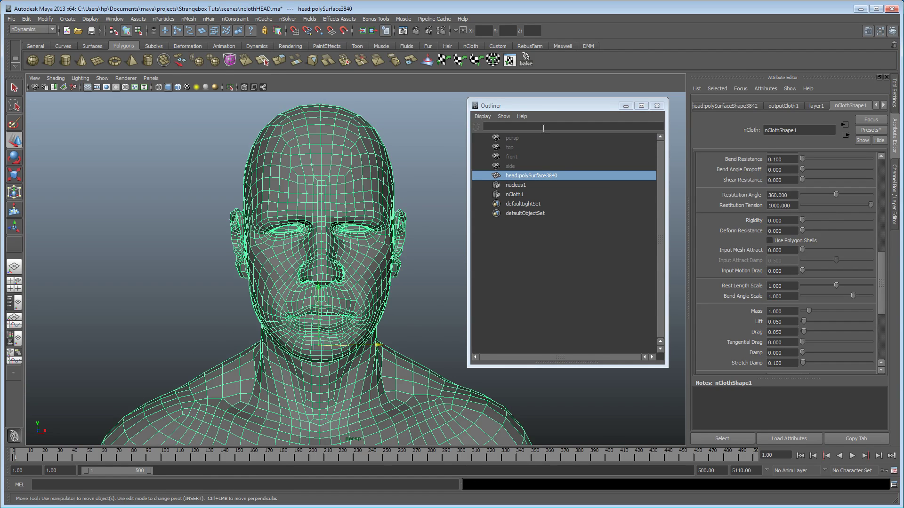
{"action": "left_click_drag", "start_coordinate": [543, 105], "coordinate": [627, 222]}
{"action": "middle_click_drag", "start_coordinate": [446, 198], "coordinate": [426, 189], "text": "alt"}
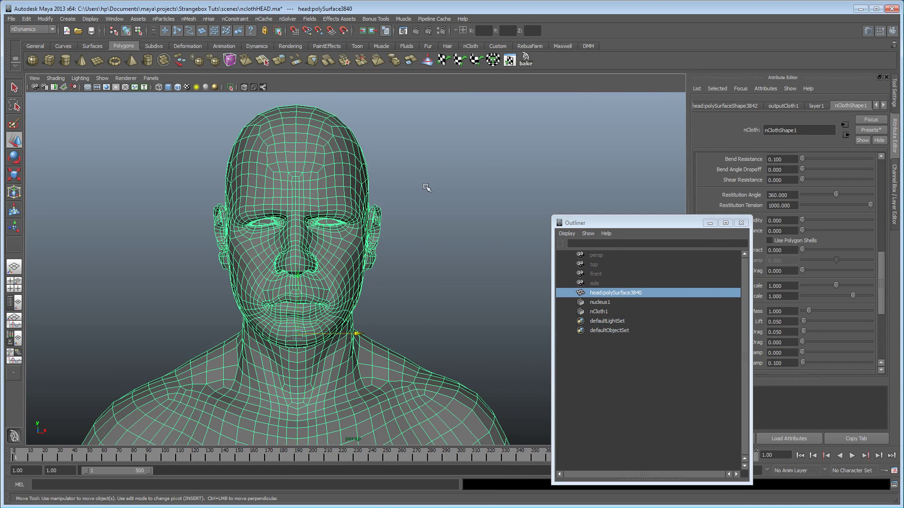
- Create a vortex field and move it along X to the right of the lower face
{"action": "left_click", "coordinate": [309, 19]}
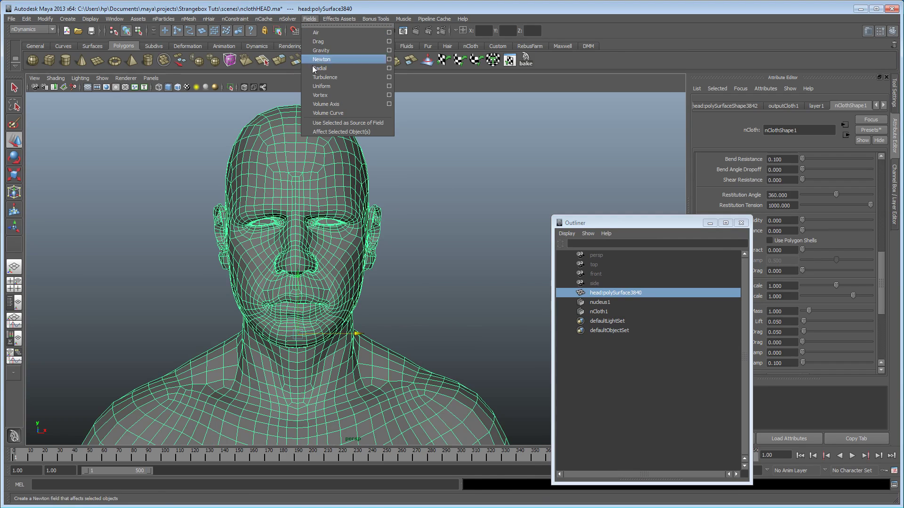
{"action": "left_click", "coordinate": [320, 95]}
{"action": "scroll", "coordinate": [367, 275], "scroll_direction": "down", "scroll_amount": 1}
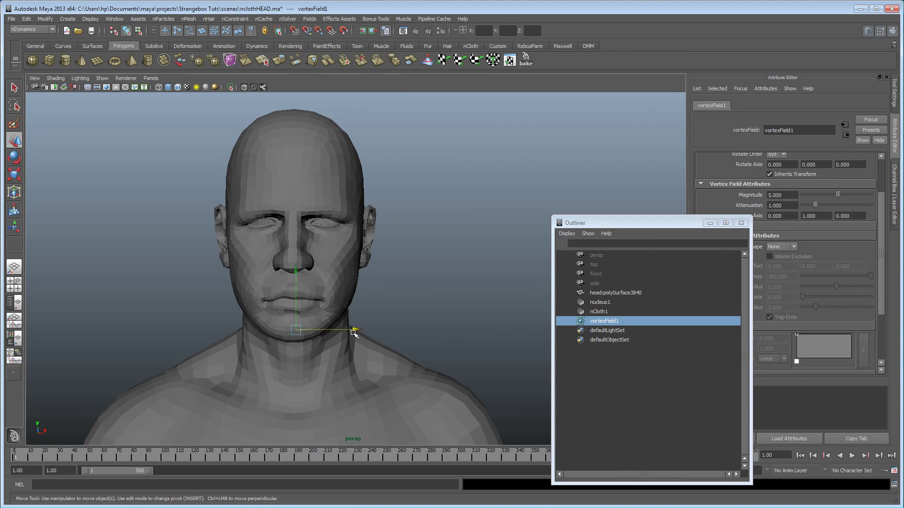
{"action": "left_click_drag", "start_coordinate": [356, 331], "coordinate": [490, 331]}
{"action": "middle_click_drag", "start_coordinate": [484, 286], "coordinate": [469, 268], "text": "alt"}
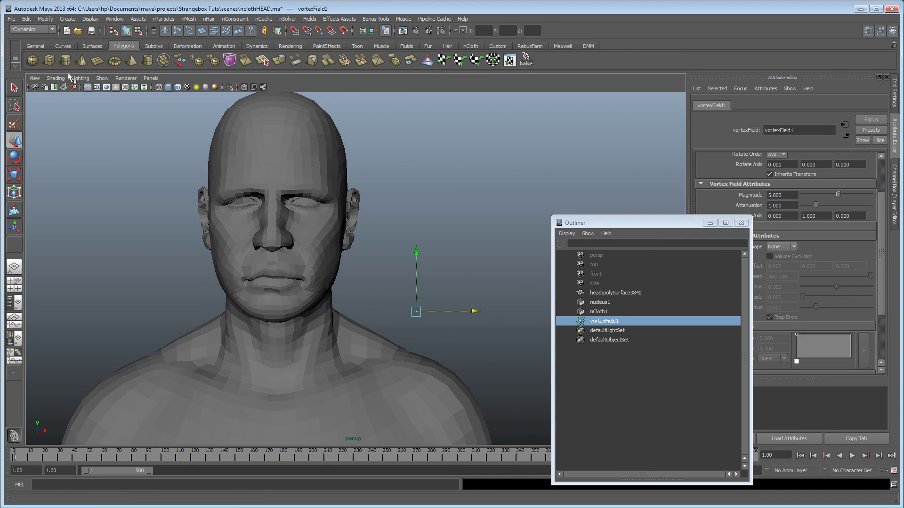
- Enable Dynamics under the viewport Show menu so the field icon appears
{"action": "left_click", "coordinate": [102, 78]}
{"action": "left_click", "coordinate": [114, 213]}
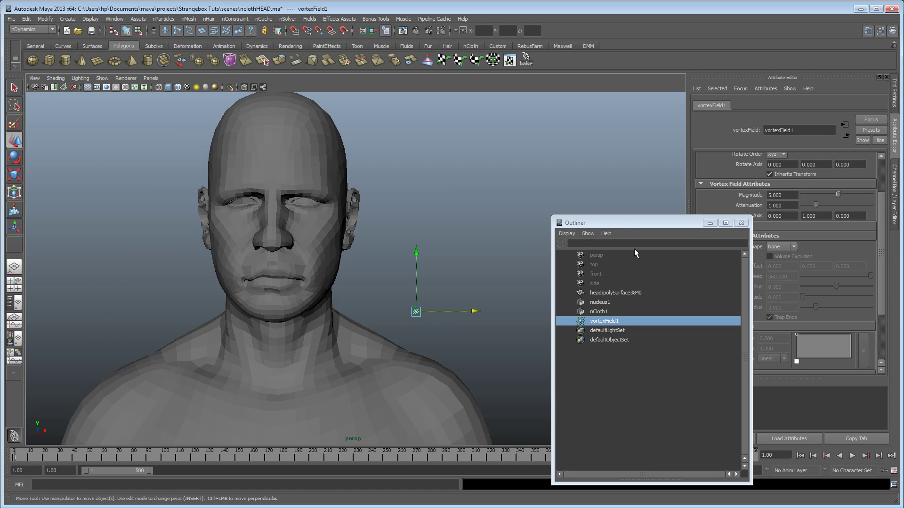
{"action": "left_click_drag", "start_coordinate": [612, 222], "coordinate": [182, 217]}
- Set the vortex field's Volume Shape to Torus
{"action": "left_click", "coordinate": [777, 247]}
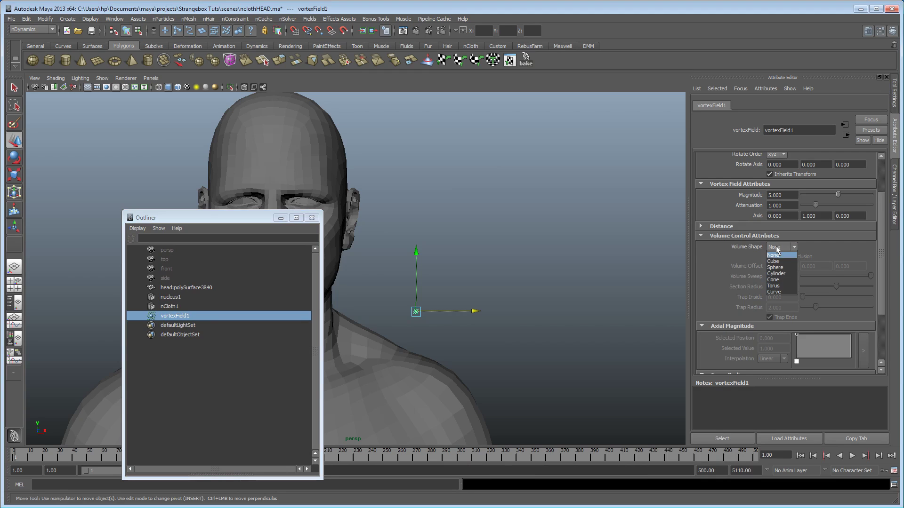
{"action": "left_click", "coordinate": [773, 285]}
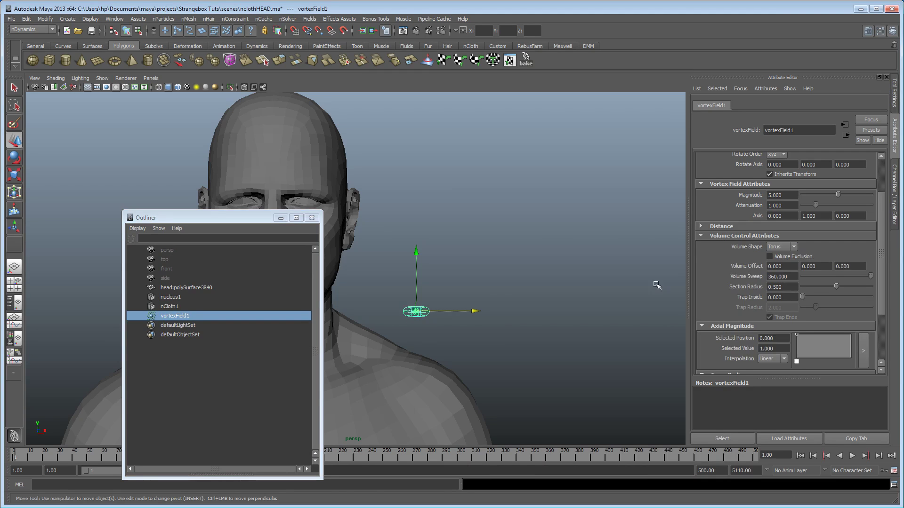
{"action": "middle_click_drag", "start_coordinate": [486, 311], "coordinate": [509, 304], "text": "alt"}
{"action": "left_click_drag", "start_coordinate": [508, 304], "coordinate": [509, 316], "text": "alt"}
- Scale the torus field up greatly so it surrounds the head area
{"action": "key", "text": "r"}
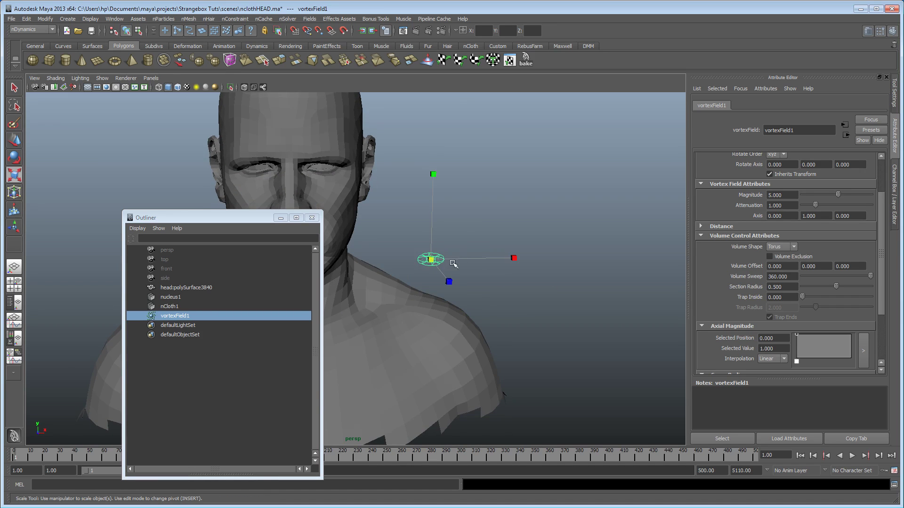
{"action": "left_click_drag", "start_coordinate": [431, 259], "coordinate": [614, 221]}
{"action": "left_click_drag", "start_coordinate": [430, 259], "coordinate": [866, 142]}
{"action": "right_click_drag", "start_coordinate": [419, 171], "coordinate": [371, 170], "text": "alt"}
{"action": "left_click_drag", "start_coordinate": [371, 169], "coordinate": [362, 165], "text": "alt"}
{"action": "left_click_drag", "start_coordinate": [251, 215], "coordinate": [135, 174]}
{"action": "middle_click_drag", "start_coordinate": [459, 241], "coordinate": [490, 247], "text": "alt"}
{"action": "right_click_drag", "start_coordinate": [490, 247], "coordinate": [466, 248], "text": "alt"}
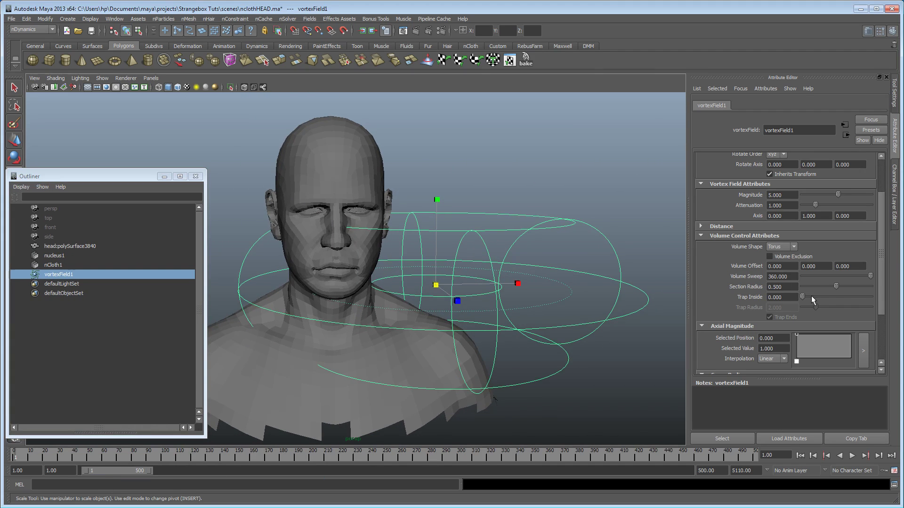
- Set the torus Section Radius to 0.2 and Trap Inside to 0.062
{"action": "left_click_drag", "start_coordinate": [832, 285], "coordinate": [815, 286]}
{"action": "left_click_drag", "start_coordinate": [389, 271], "coordinate": [419, 289], "text": "alt"}
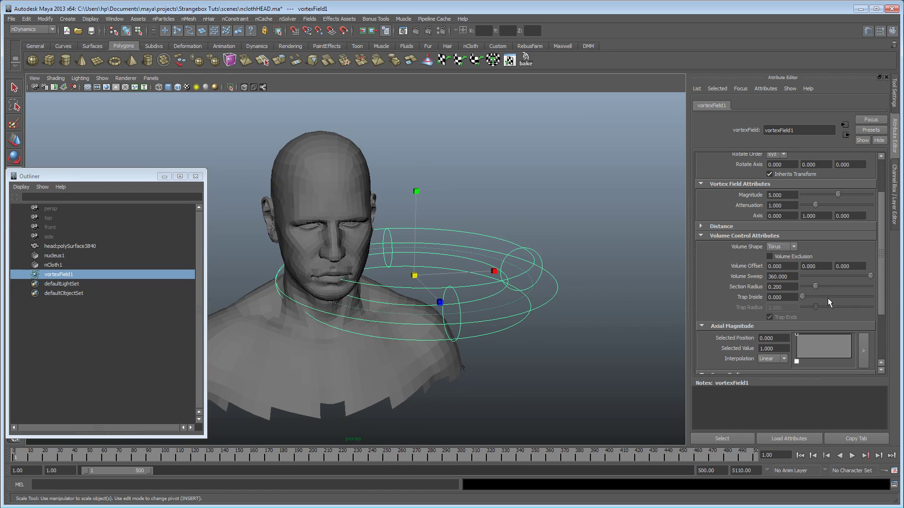
{"action": "left_click", "coordinate": [804, 297]}
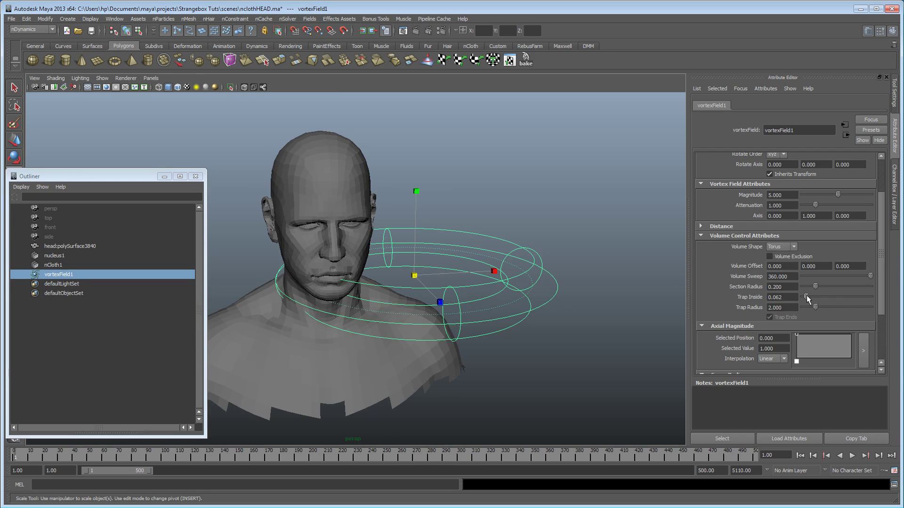
{"action": "left_click_drag", "start_coordinate": [426, 267], "coordinate": [465, 280], "text": "alt"}
- Reposition the torus field beside the head and raise its Magnitude to 33.793
{"action": "key", "text": "w"}
{"action": "left_click_drag", "start_coordinate": [427, 303], "coordinate": [495, 299]}
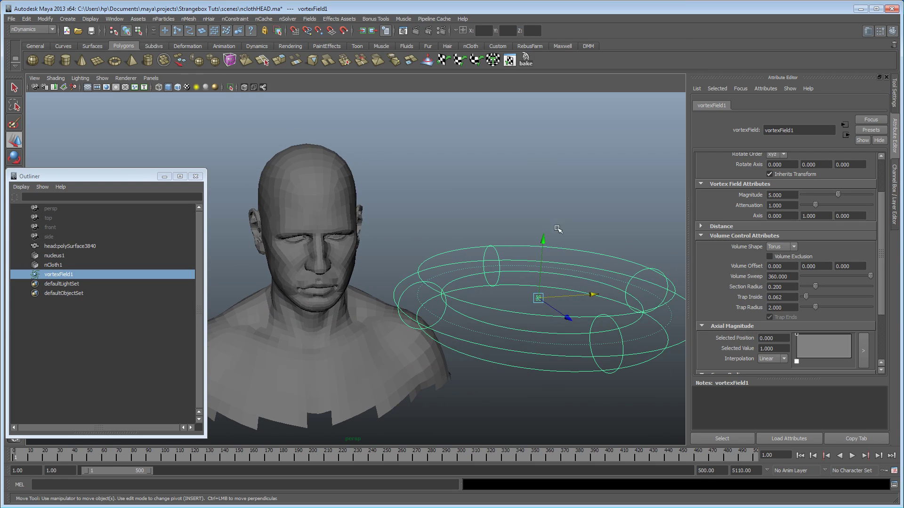
{"action": "left_click_drag", "start_coordinate": [545, 242], "coordinate": [546, 210]}
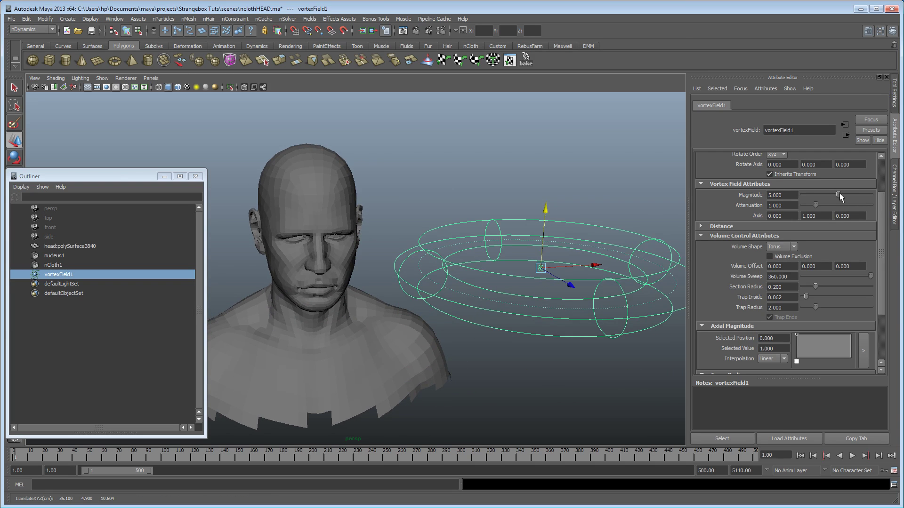
{"action": "left_click_drag", "start_coordinate": [841, 193], "coordinate": [848, 193]}
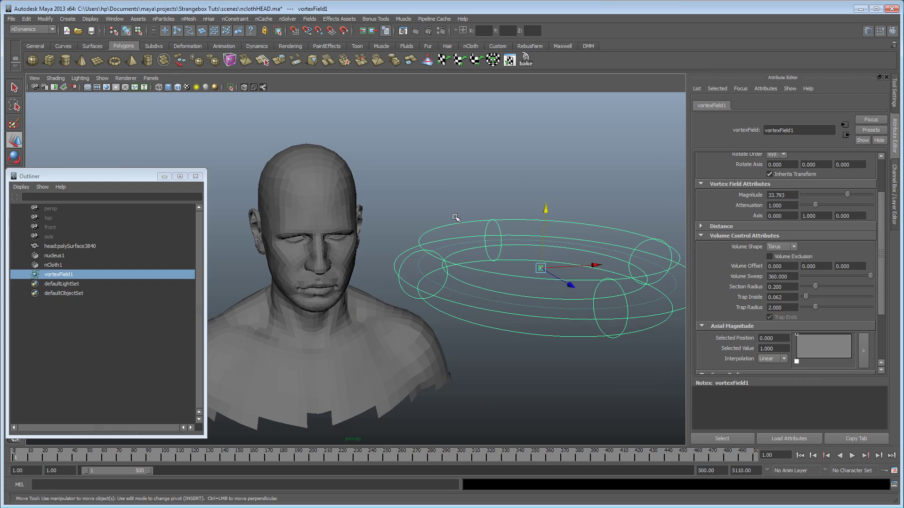
{"action": "left_click_drag", "start_coordinate": [476, 226], "coordinate": [480, 228], "text": "alt"}
{"action": "left_click_drag", "start_coordinate": [591, 273], "coordinate": [564, 271]}
{"action": "left_click_drag", "start_coordinate": [513, 272], "coordinate": [531, 264], "text": "alt"}
{"action": "left_click_drag", "start_coordinate": [484, 213], "coordinate": [552, 172]}
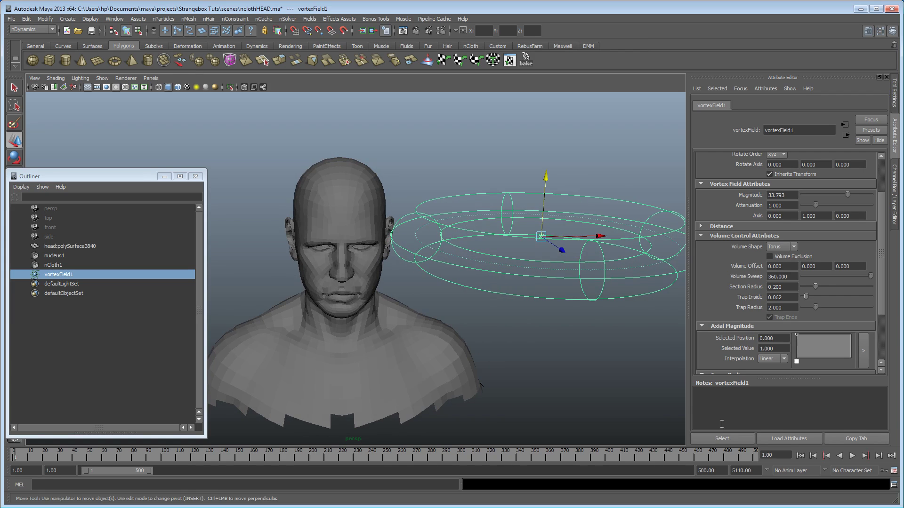
- Play the simulation to watch the tearing, then lower Trap Radius to 0.966
{"action": "left_click", "coordinate": [852, 456]}
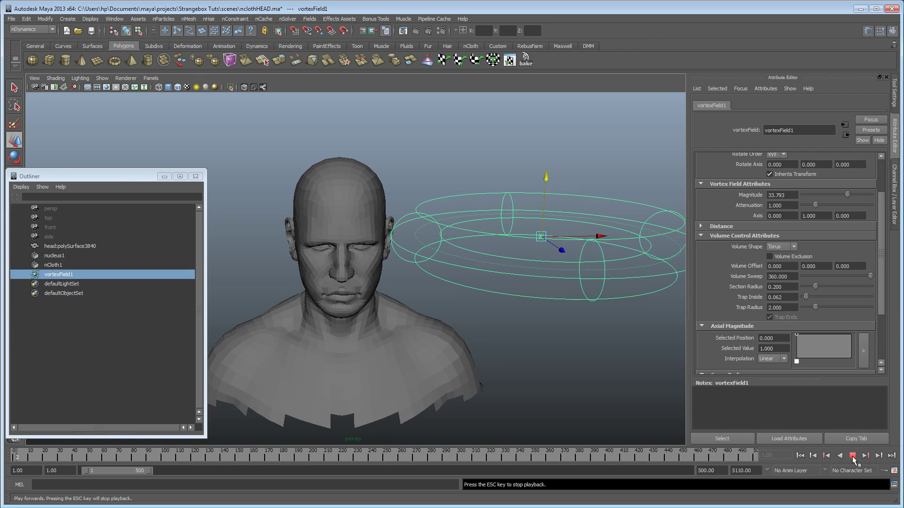
{"action": "key", "text": "Escape"}
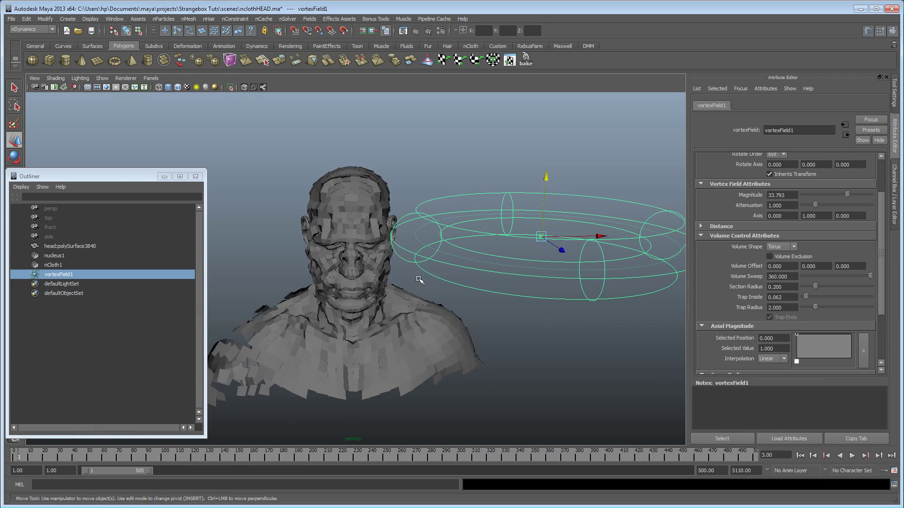
{"action": "left_click_drag", "start_coordinate": [541, 316], "coordinate": [348, 284], "text": "alt"}
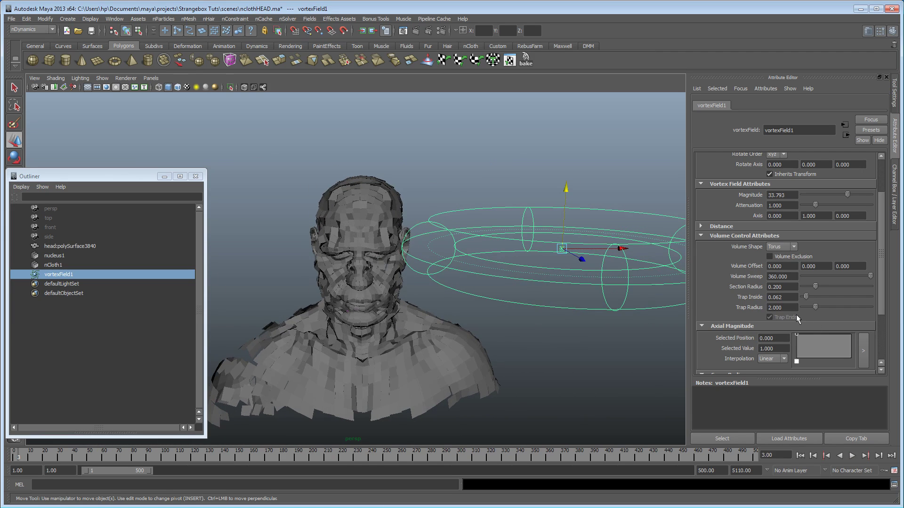
{"action": "left_click_drag", "start_coordinate": [815, 308], "coordinate": [808, 309]}
- Replay from frame 1, shift the field further right, replay, and return to frame 1
{"action": "left_click", "coordinate": [800, 456]}
{"action": "left_click", "coordinate": [853, 455]}
{"action": "left_click", "coordinate": [852, 455]}
{"action": "left_click", "coordinate": [800, 455]}
{"action": "left_click_drag", "start_coordinate": [611, 271], "coordinate": [639, 248], "text": "alt"}
{"action": "left_click", "coordinate": [853, 455]}
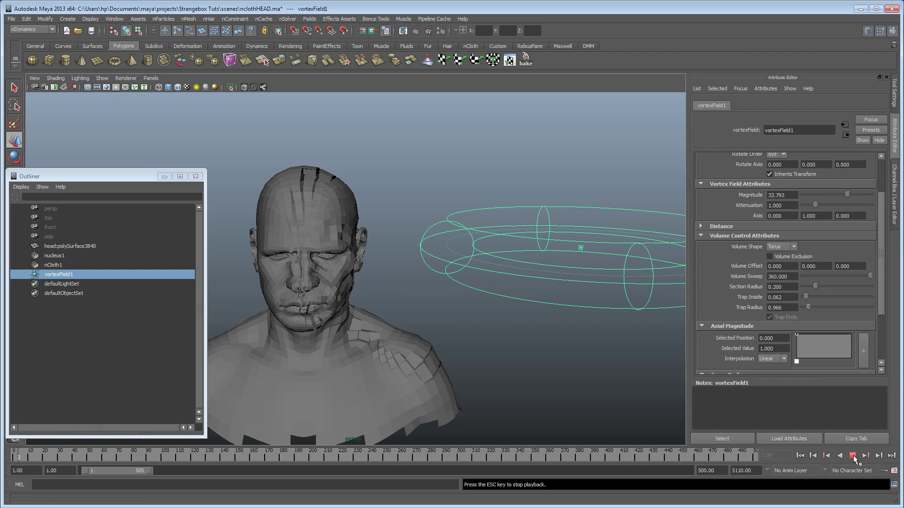
{"action": "left_click", "coordinate": [853, 455]}
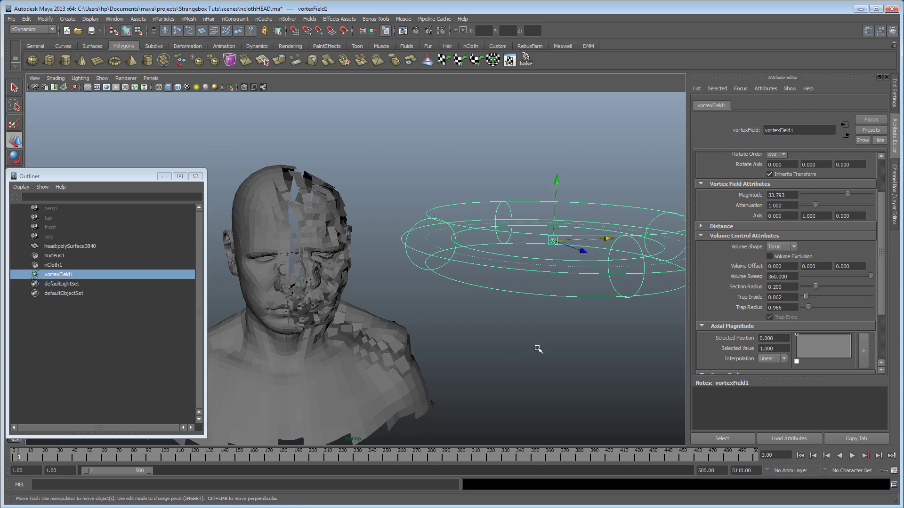
{"action": "left_click_drag", "start_coordinate": [548, 350], "coordinate": [541, 351], "text": "alt"}
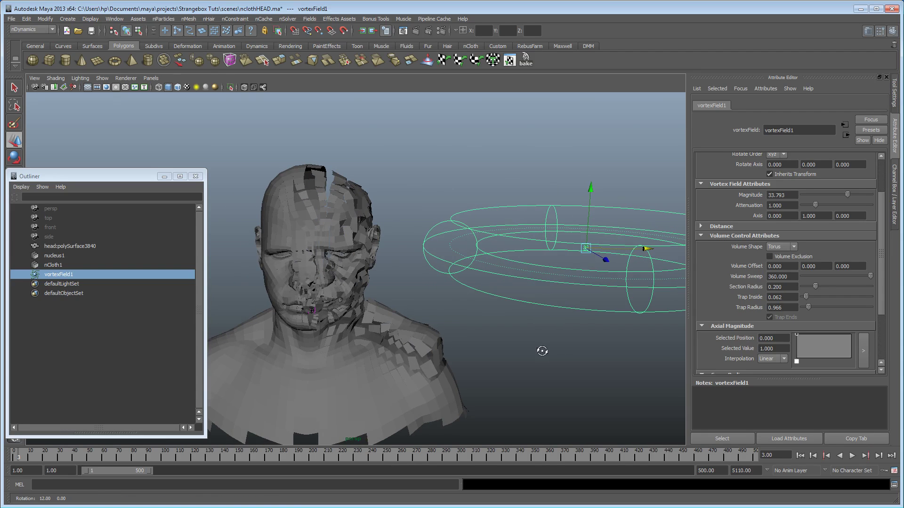
{"action": "left_click", "coordinate": [800, 455]}
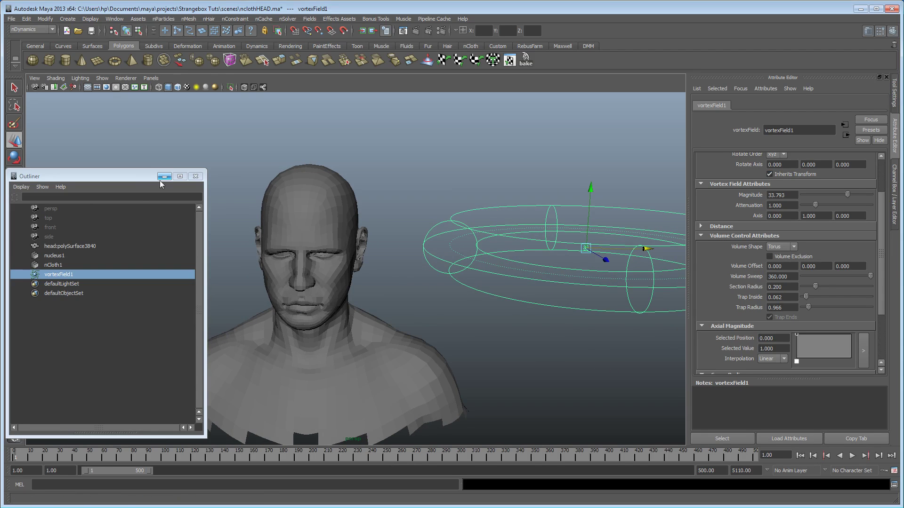
- Set the vortex field's Magnitude to 0 and key it at frame 1
{"action": "left_click_drag", "start_coordinate": [147, 178], "coordinate": [206, 66]}
{"action": "left_click_drag", "start_coordinate": [790, 197], "coordinate": [704, 193]}
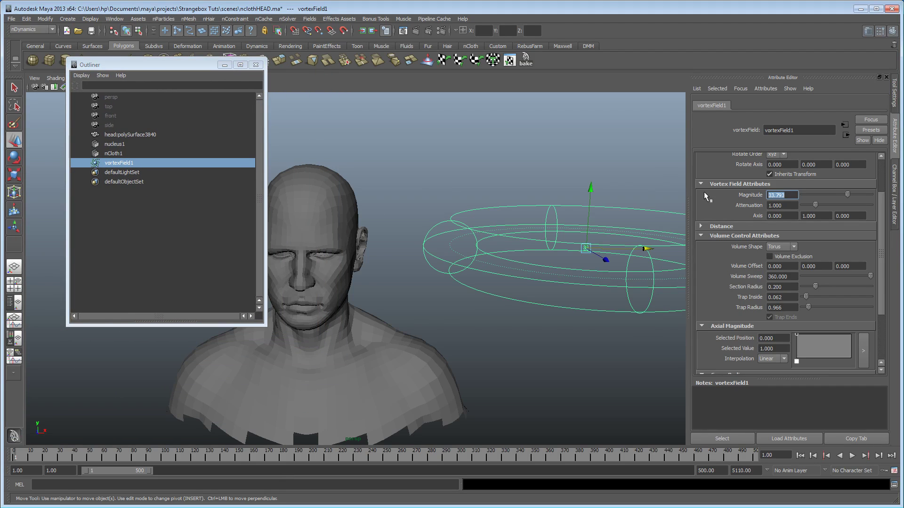
{"action": "type", "text": "0"}
{"action": "key", "text": "Return"}
{"action": "right_click", "coordinate": [748, 196]}
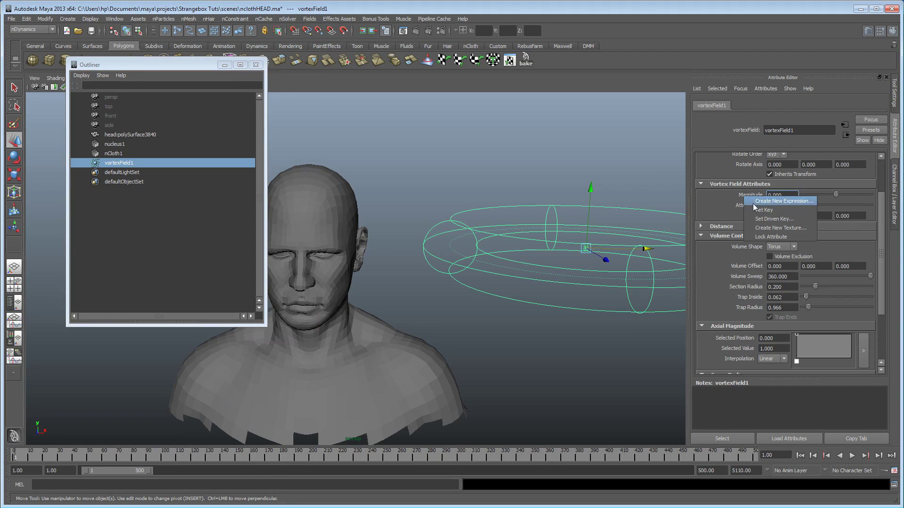
{"action": "left_click", "coordinate": [756, 214]}
- At frame 50, set Magnitude to 35 and inspect its animation keys
{"action": "key", "text": "alt+v"}
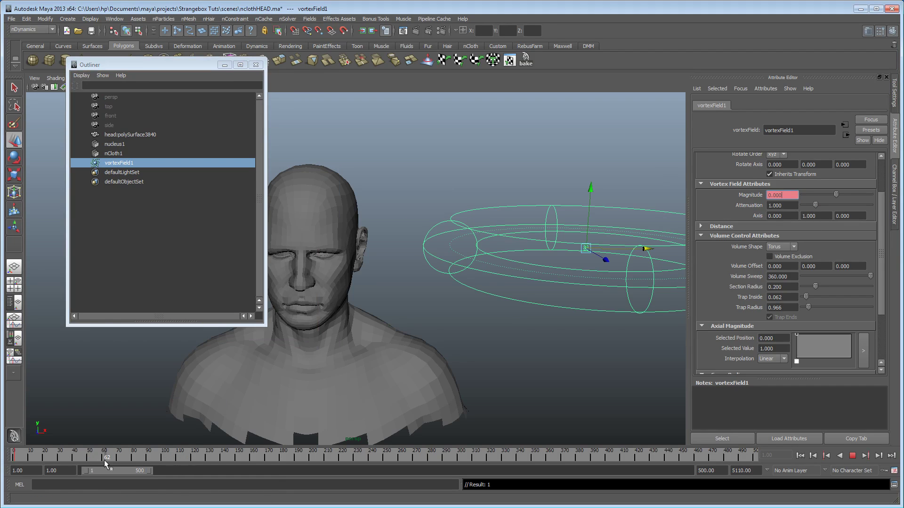
{"action": "key", "text": "alt+v"}
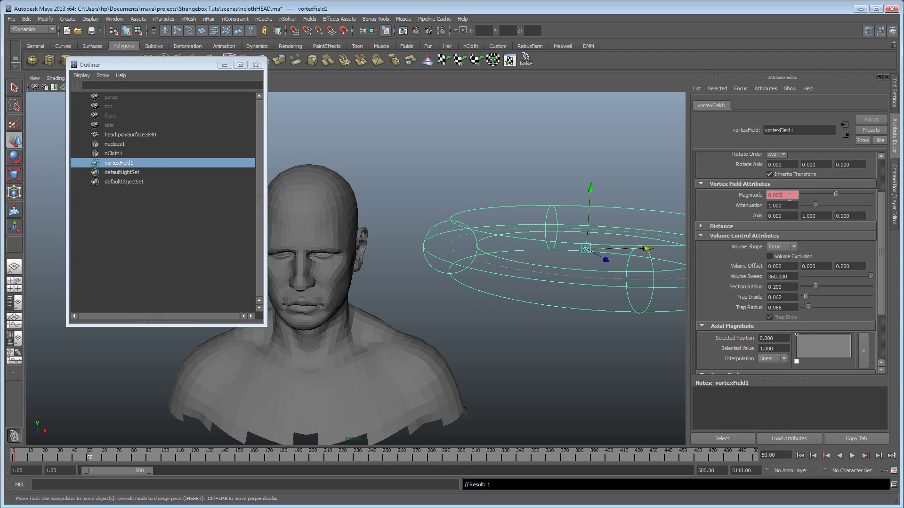
{"action": "left_click_drag", "start_coordinate": [789, 197], "coordinate": [687, 196]}
{"action": "type", "text": "35"}
{"action": "key", "text": "Return"}
{"action": "right_click", "coordinate": [749, 195]}
{"action": "left_click", "coordinate": [756, 204]}
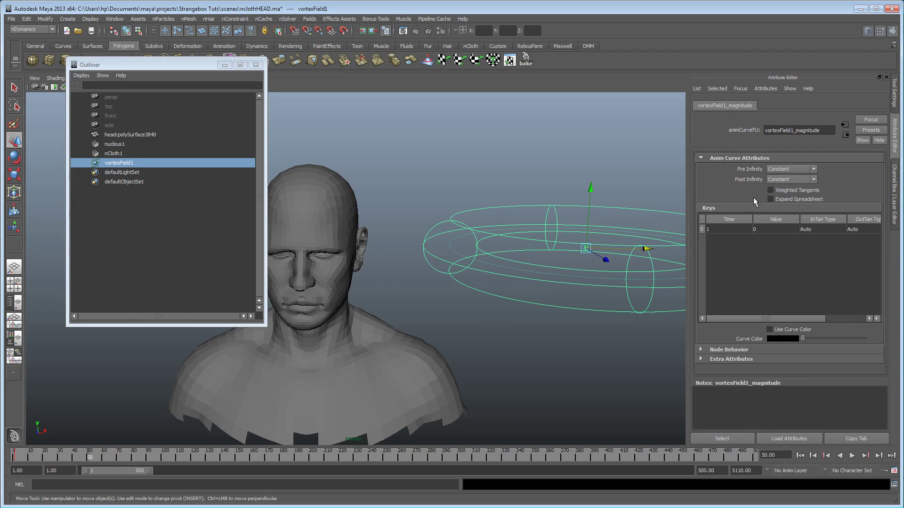
{"action": "left_click", "coordinate": [845, 135]}
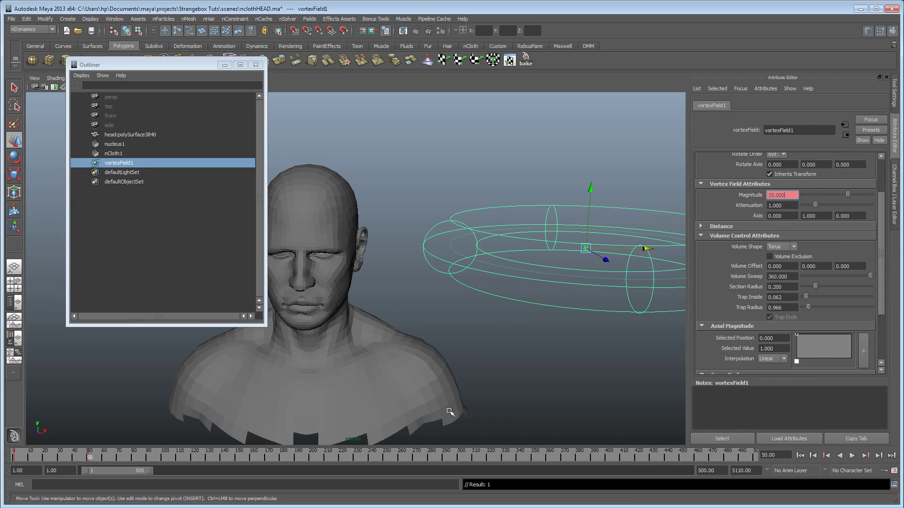
- Play the simulation from frame 1 to preview the magnitude ramp
{"action": "middle_click_drag", "start_coordinate": [397, 386], "coordinate": [399, 387], "text": "alt"}
{"action": "left_click", "coordinate": [800, 456]}
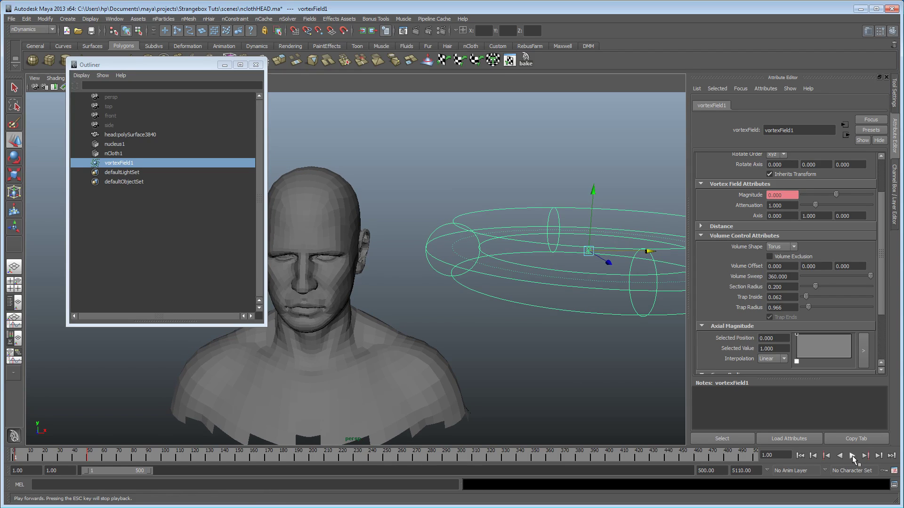
{"action": "left_click", "coordinate": [852, 456]}
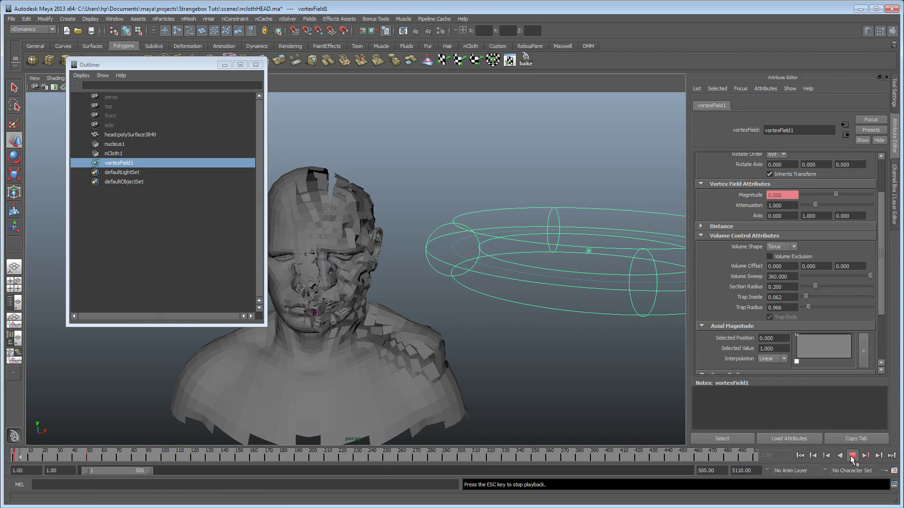
- Move the vortex field further right of the head along X and test the playback
{"action": "left_click", "coordinate": [800, 456]}
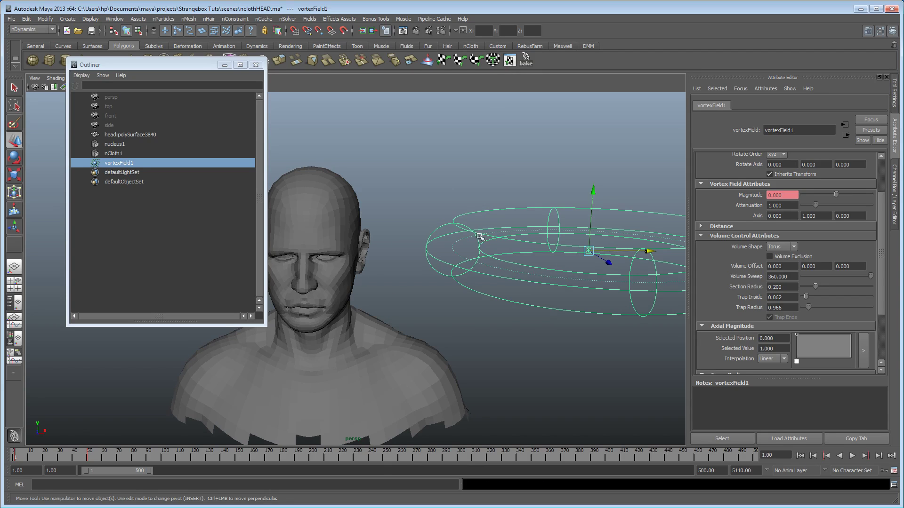
{"action": "middle_click_drag", "start_coordinate": [490, 253], "coordinate": [438, 250], "text": "alt"}
{"action": "left_click_drag", "start_coordinate": [602, 250], "coordinate": [672, 256]}
{"action": "left_click", "coordinate": [852, 456]}
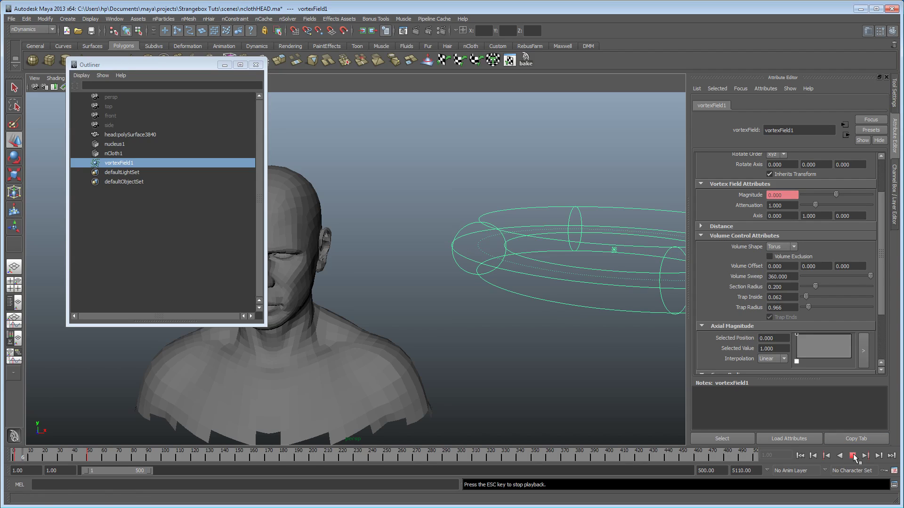
{"action": "left_click", "coordinate": [852, 456]}
{"action": "left_click", "coordinate": [799, 455]}
- At frame 200, drag the vortex field left around the head, then replay from frame 1
{"action": "left_click_drag", "start_coordinate": [179, 69], "coordinate": [607, 389]}
{"action": "left_click_drag", "start_coordinate": [497, 254], "coordinate": [403, 277], "text": "alt"}
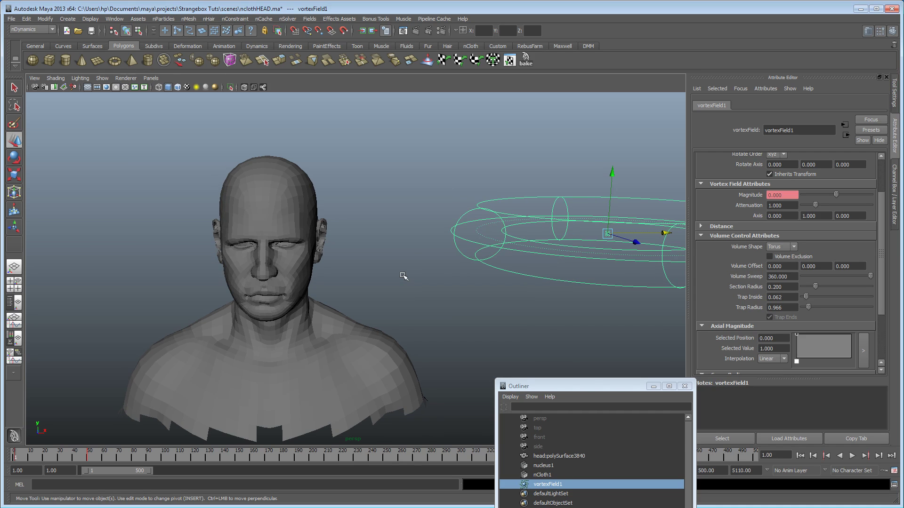
{"action": "key", "text": "alt+v"}
{"action": "left_click_drag", "start_coordinate": [163, 459], "coordinate": [310, 458]}
{"action": "left_click_drag", "start_coordinate": [669, 234], "coordinate": [452, 224]}
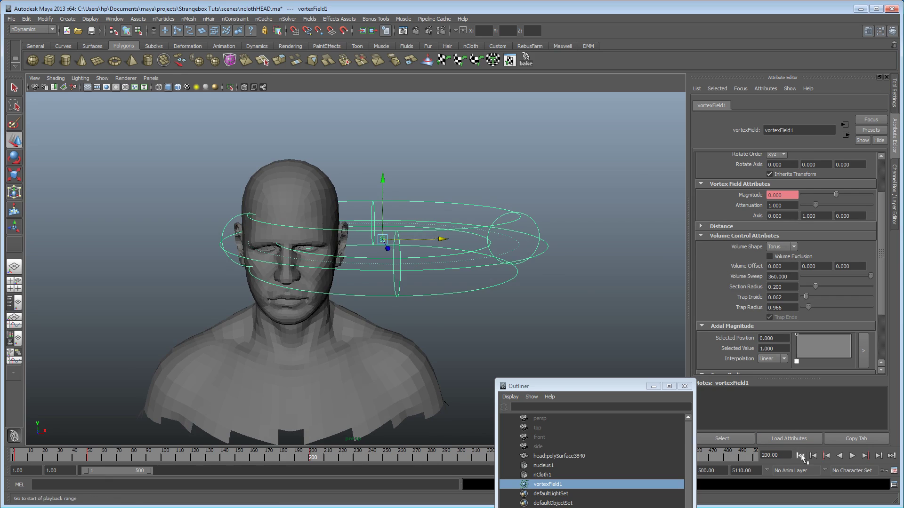
{"action": "left_click", "coordinate": [800, 456]}
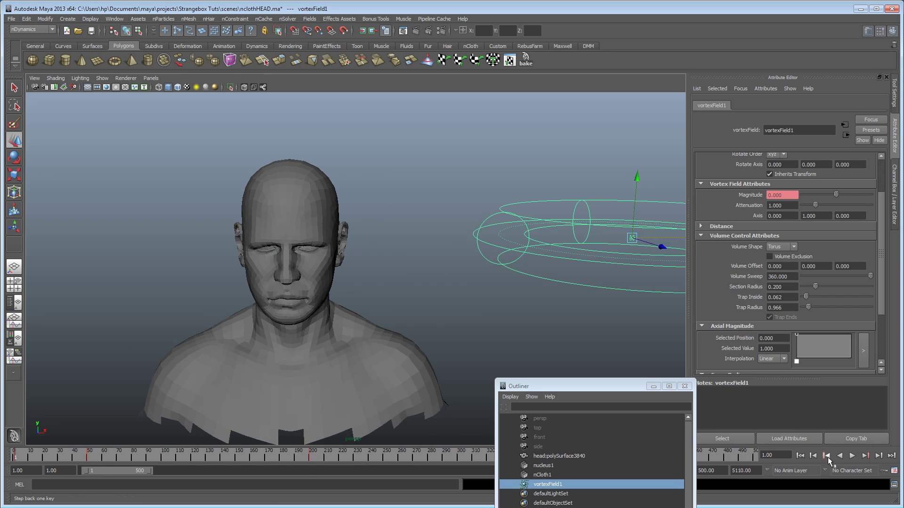
{"action": "left_click", "coordinate": [852, 457]}
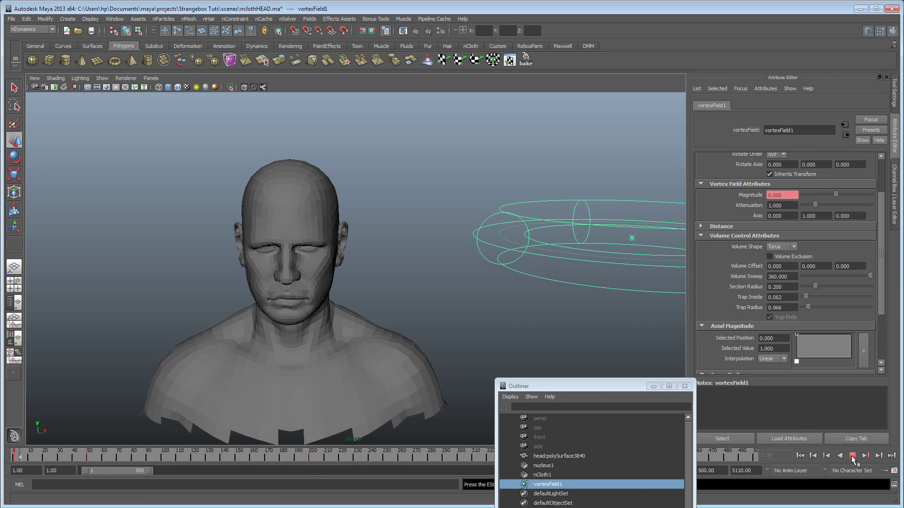
{"action": "left_click", "coordinate": [852, 456]}
- Make all four vortexField1 animation curves linear in the Graph Editor, then rewind to frame 1
{"action": "left_click", "coordinate": [115, 19]}
{"action": "mouse_move", "coordinate": [155, 50]}
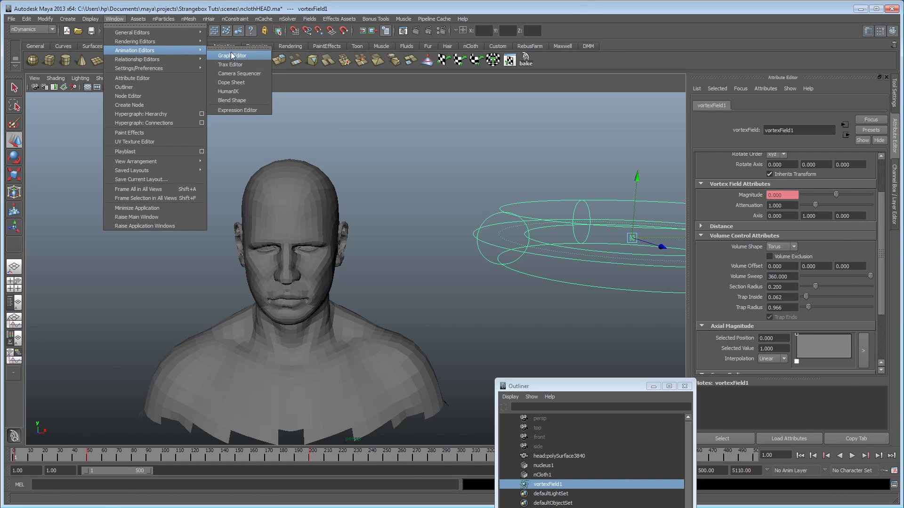
{"action": "left_click", "coordinate": [232, 55]}
{"action": "left_click_drag", "start_coordinate": [466, 241], "coordinate": [362, 117]}
{"action": "scroll", "coordinate": [511, 308], "scroll_direction": "down", "scroll_amount": 6}
{"action": "left_click_drag", "start_coordinate": [513, 235], "coordinate": [571, 463]}
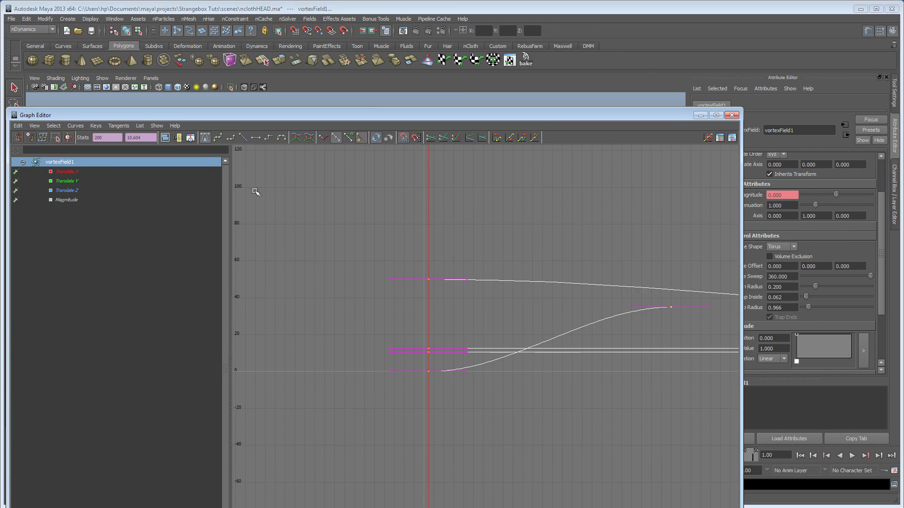
{"action": "left_click", "coordinate": [244, 138]}
{"action": "left_click", "coordinate": [700, 115]}
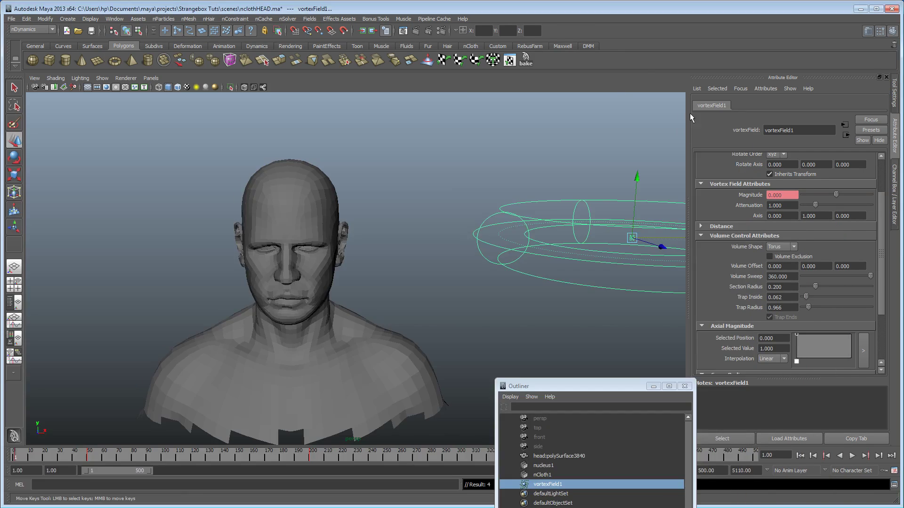
{"action": "left_click", "coordinate": [800, 456]}
- Playblast the vortex simulation, stopping the recording at frame 136
{"action": "middle_click_drag", "start_coordinate": [327, 227], "coordinate": [324, 225], "text": "alt"}
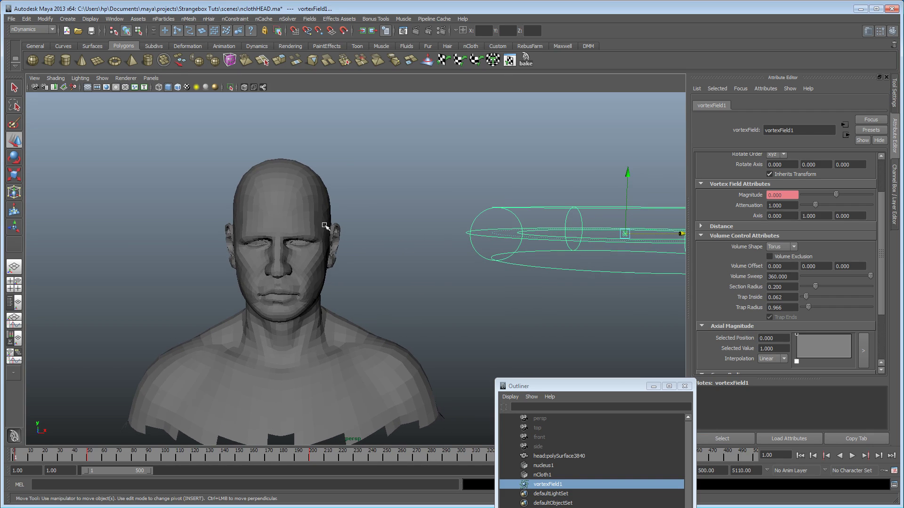
{"action": "left_click", "coordinate": [114, 18]}
{"action": "left_click", "coordinate": [135, 152]}
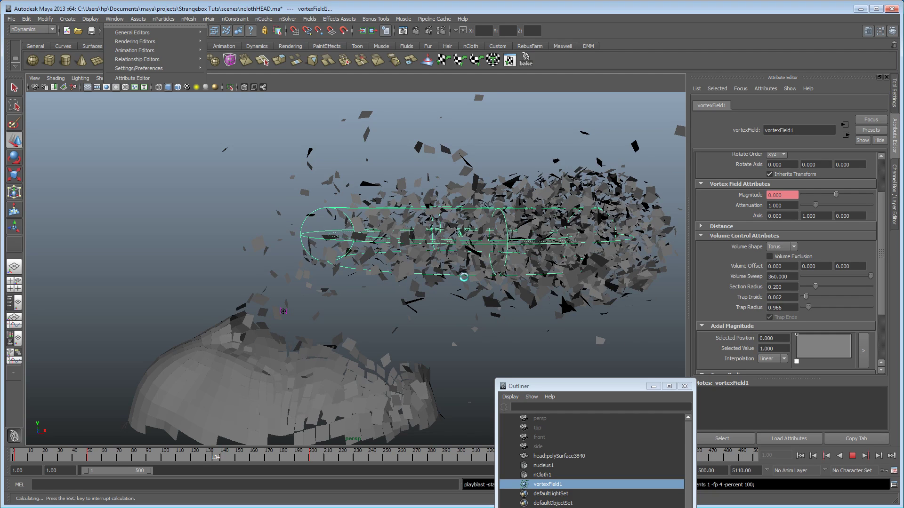
{"action": "key", "text": "Escape"}
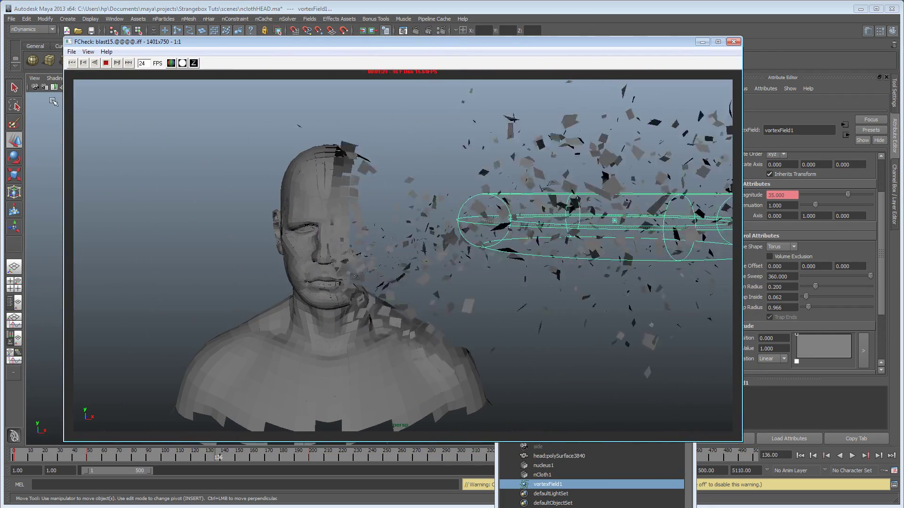
- Play the blast15 playblast backwards in FCheck, then close FCheck
{"action": "left_click", "coordinate": [95, 65]}
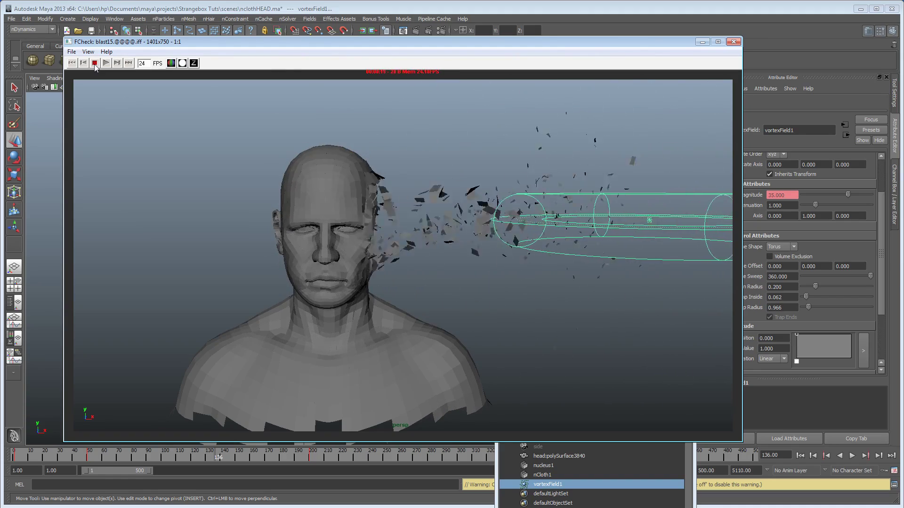
{"action": "left_click", "coordinate": [733, 43]}
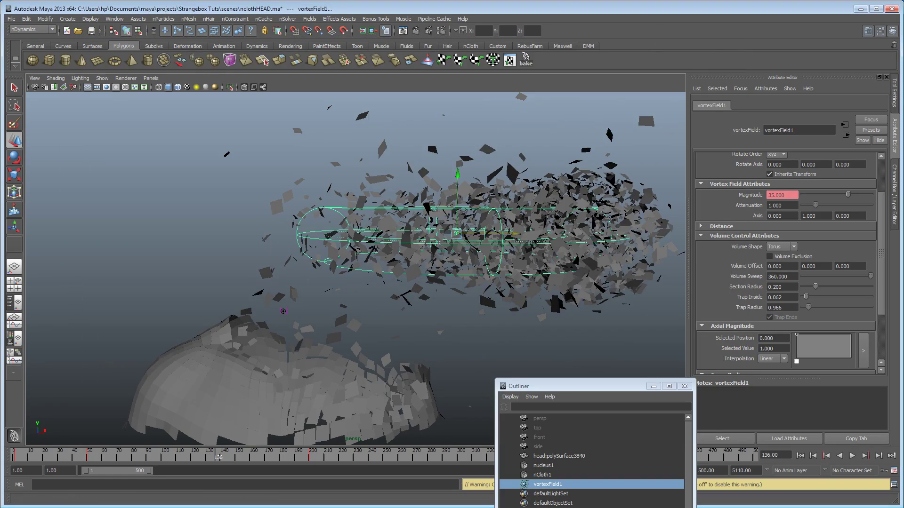